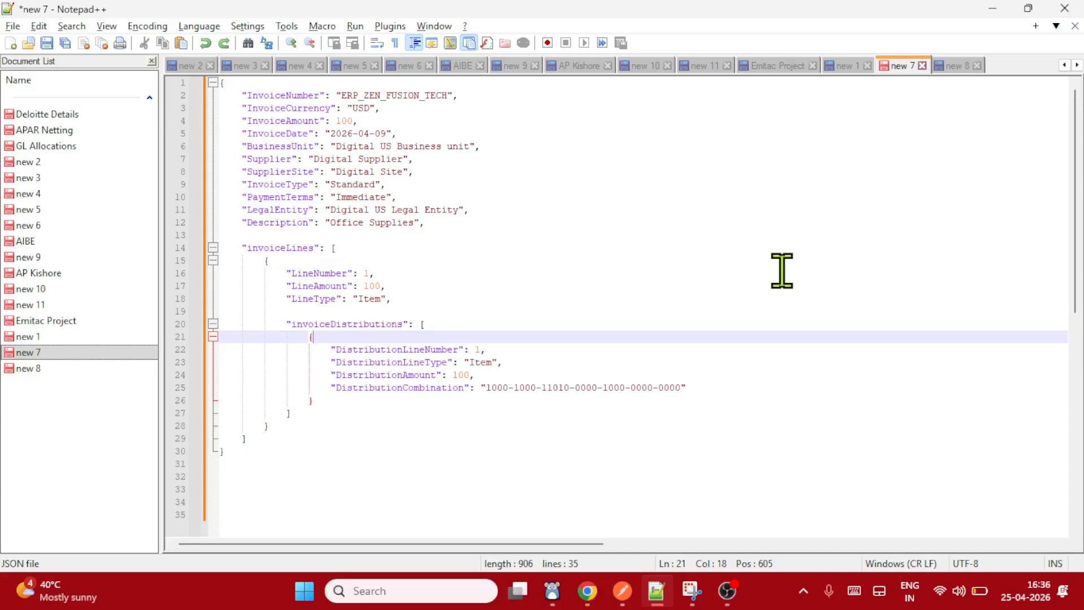
left_click(728, 285)
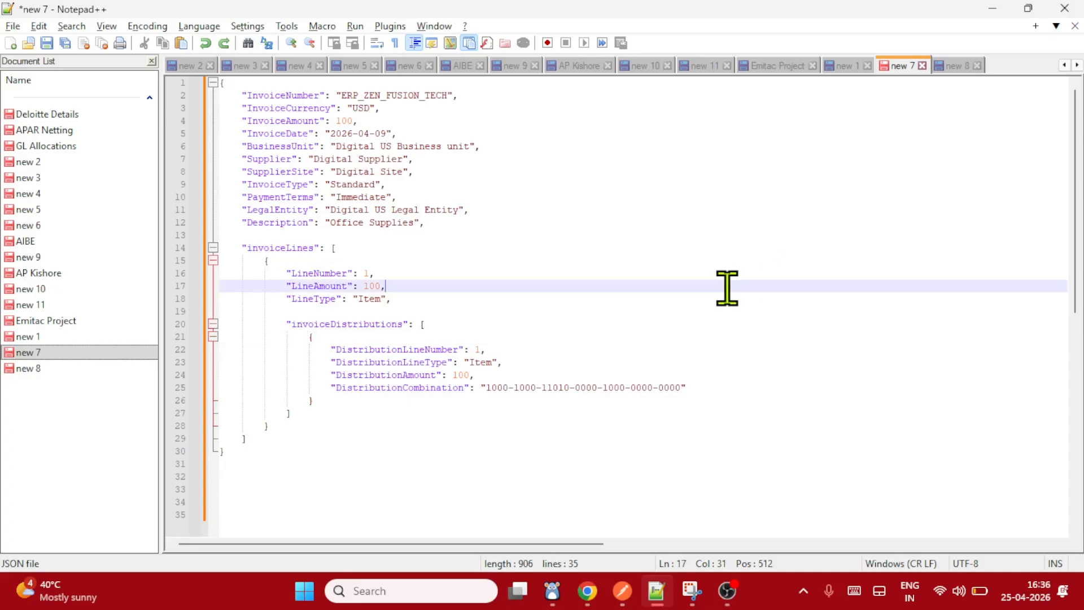
left_click(578, 312)
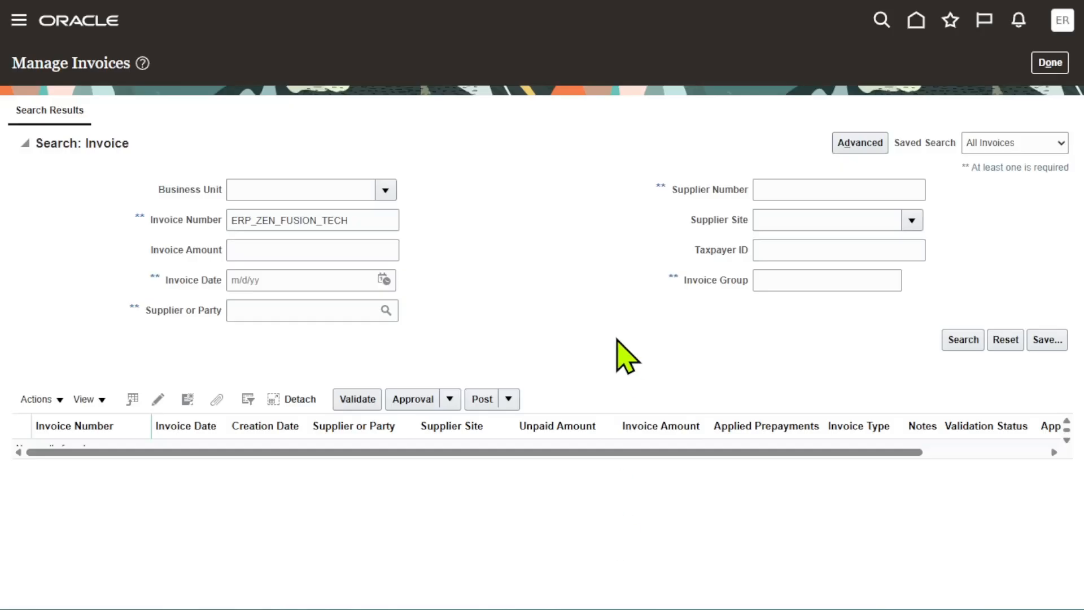
key("alt+Tab")
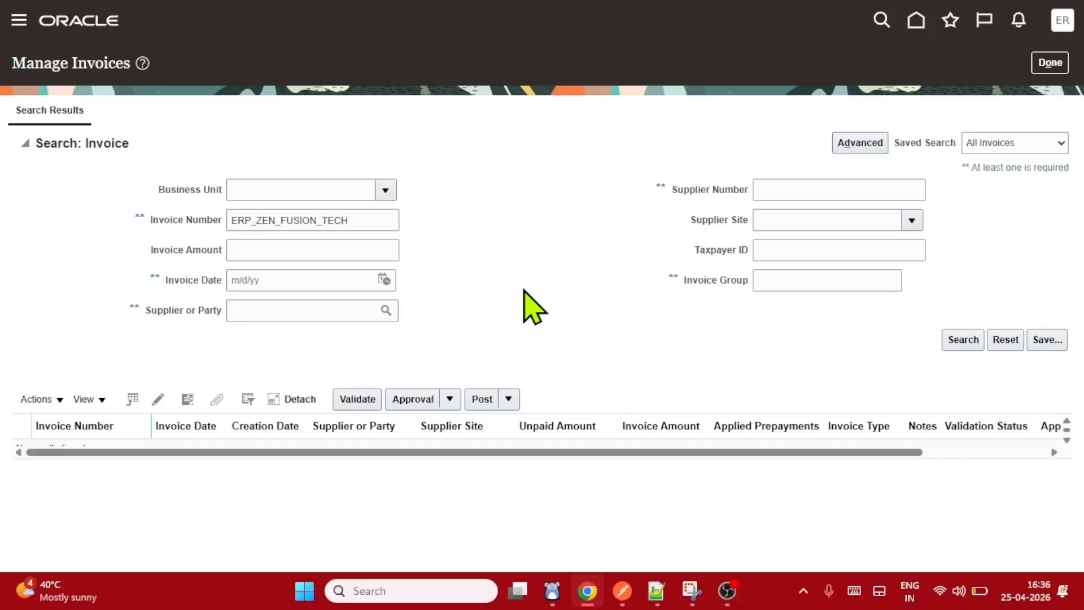
key("alt+shift+Tab")
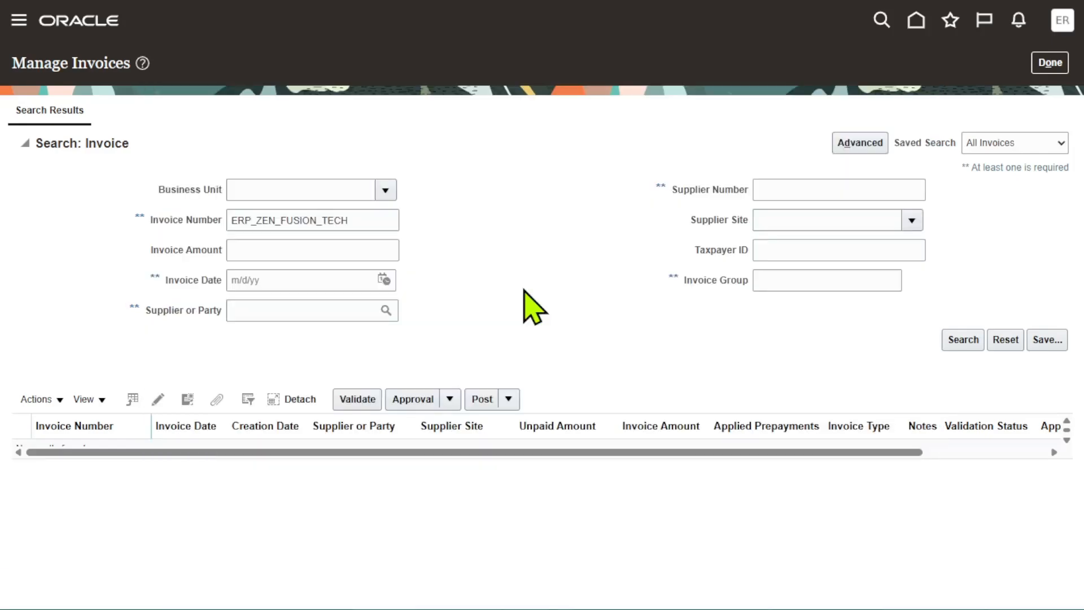
- Switch to the Oracle REST API documentation, open the Create an invoice operation, and highlight its POST endpoint path
key("ctrl+Tab")
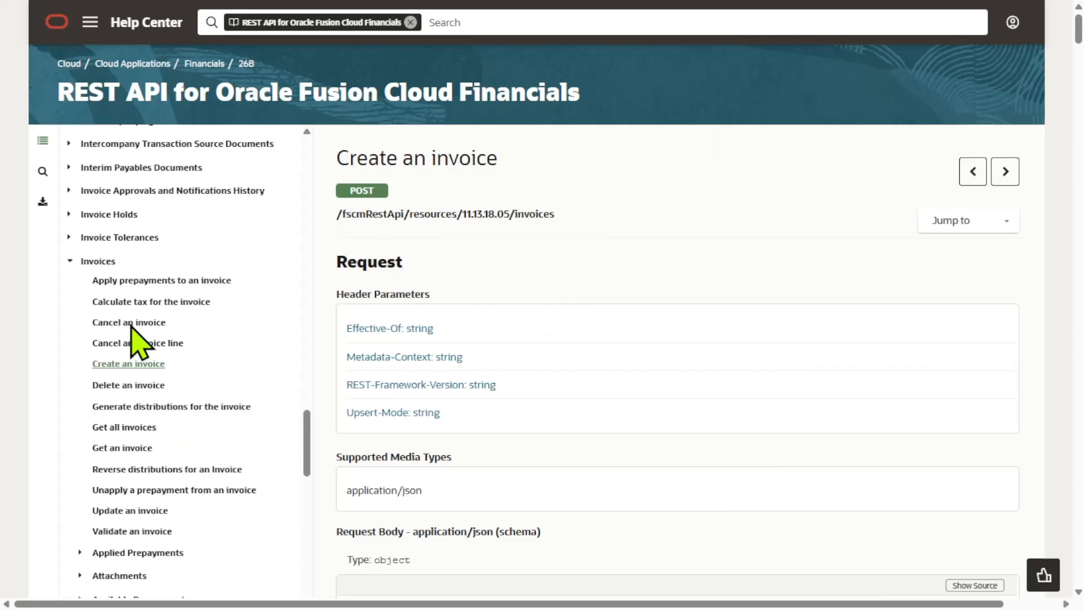
left_click(127, 365)
left_click_drag(599, 214, 335, 214)
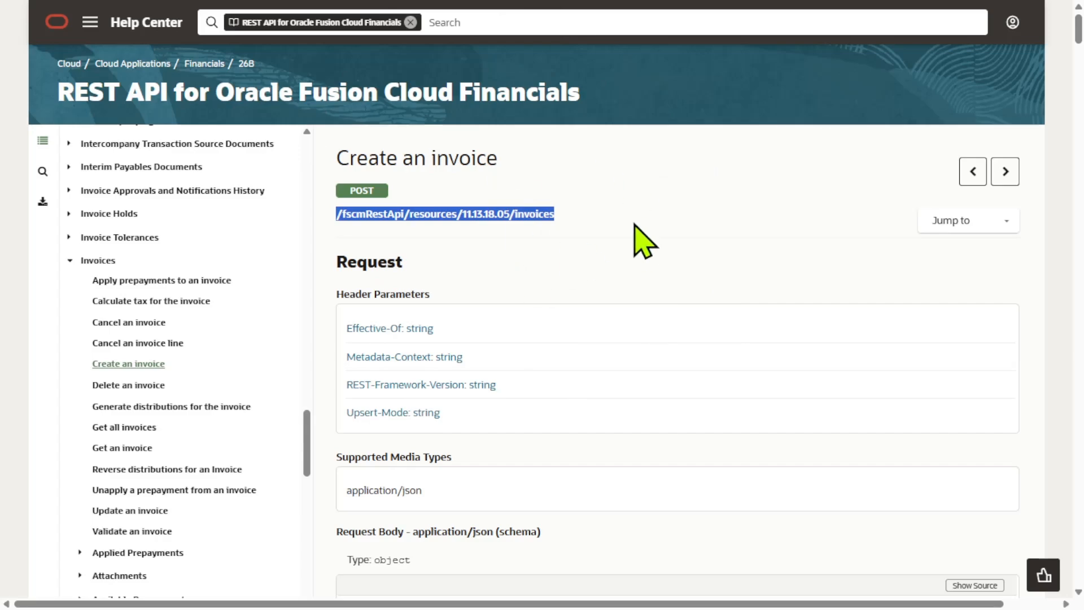
left_click(590, 223)
left_click(129, 365)
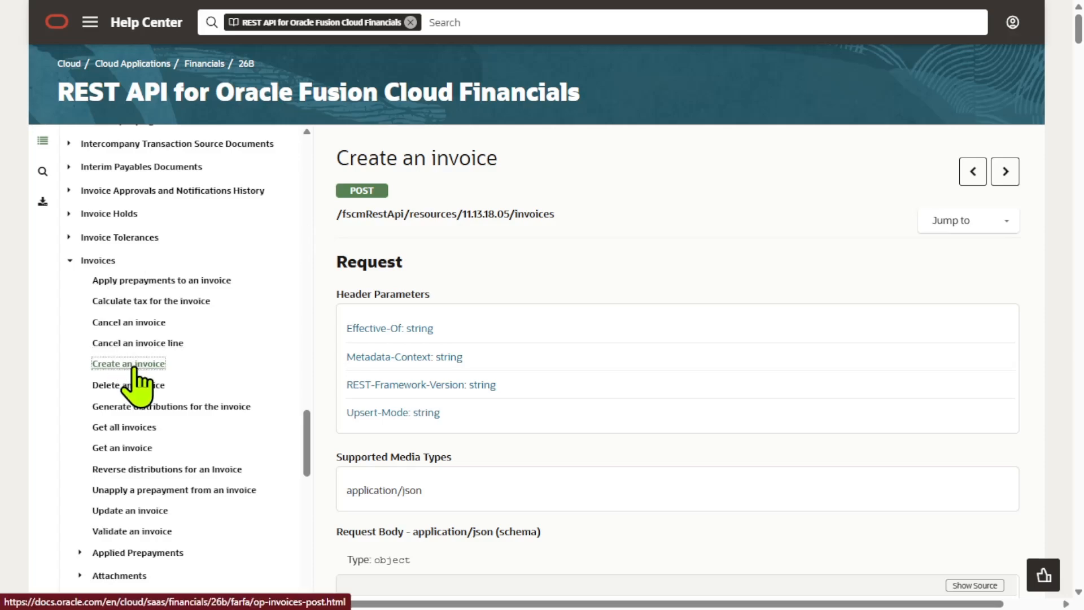
left_click_drag(592, 224, 309, 218)
left_click(690, 222)
left_click_drag(599, 214, 333, 219)
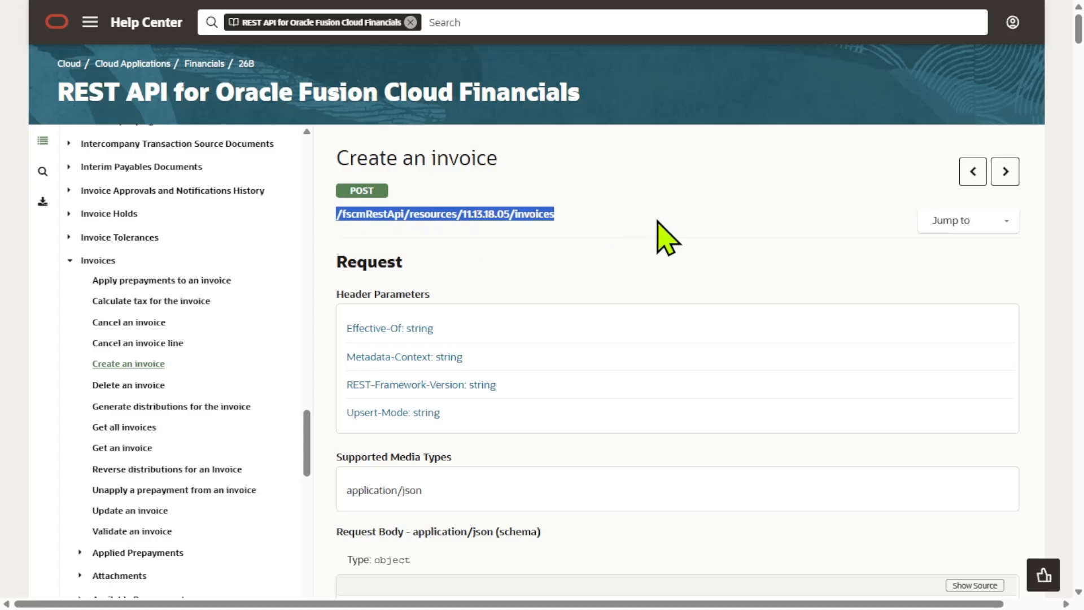
- Examine the Create an invoice request schema and the example JSON request payload, including its installments, invoice lines and distributions
scroll(649, 249, "down", 5)
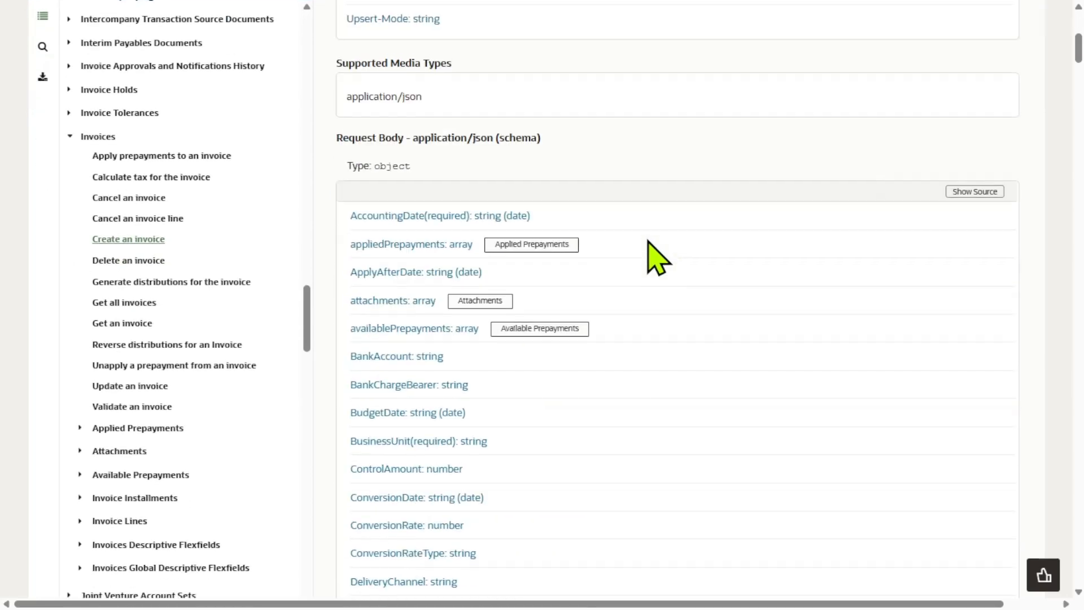
scroll(649, 248, "down", 20)
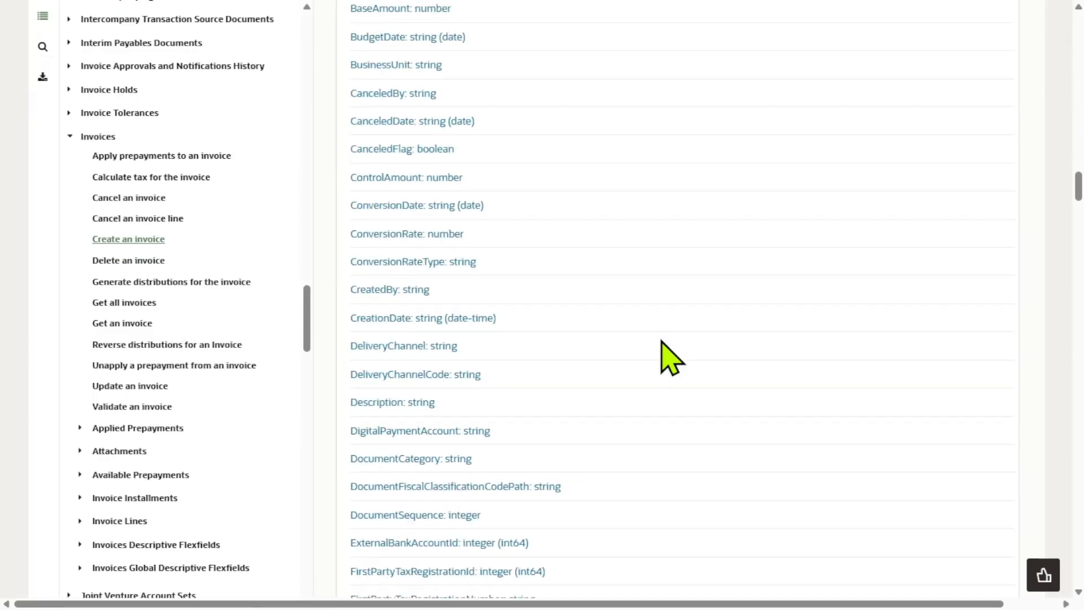
scroll(667, 357, "down", 20)
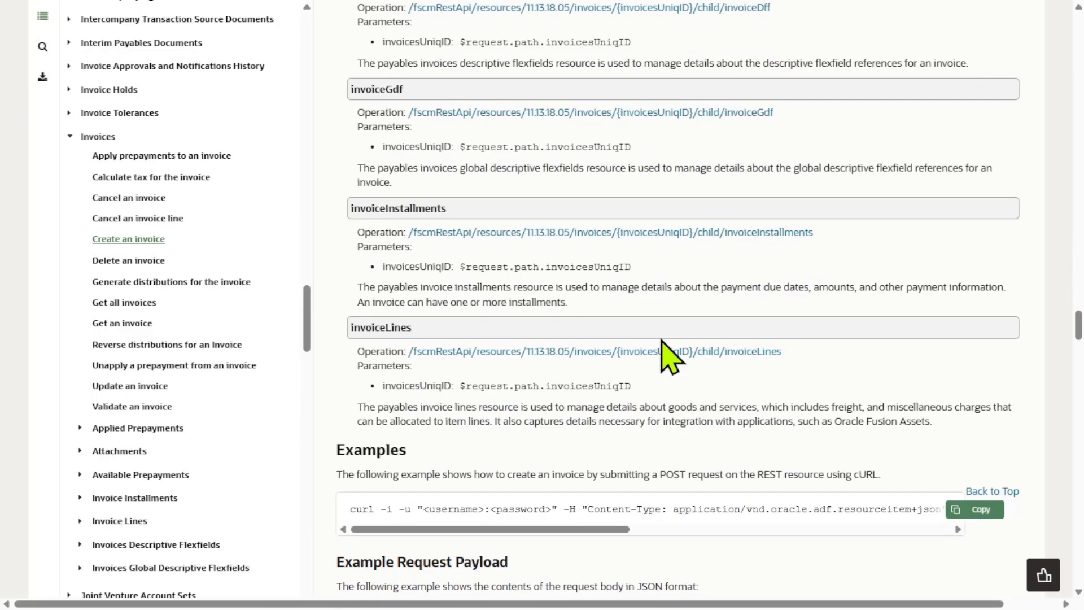
scroll(669, 359, "down", 10)
scroll(418, 200, "up", 3)
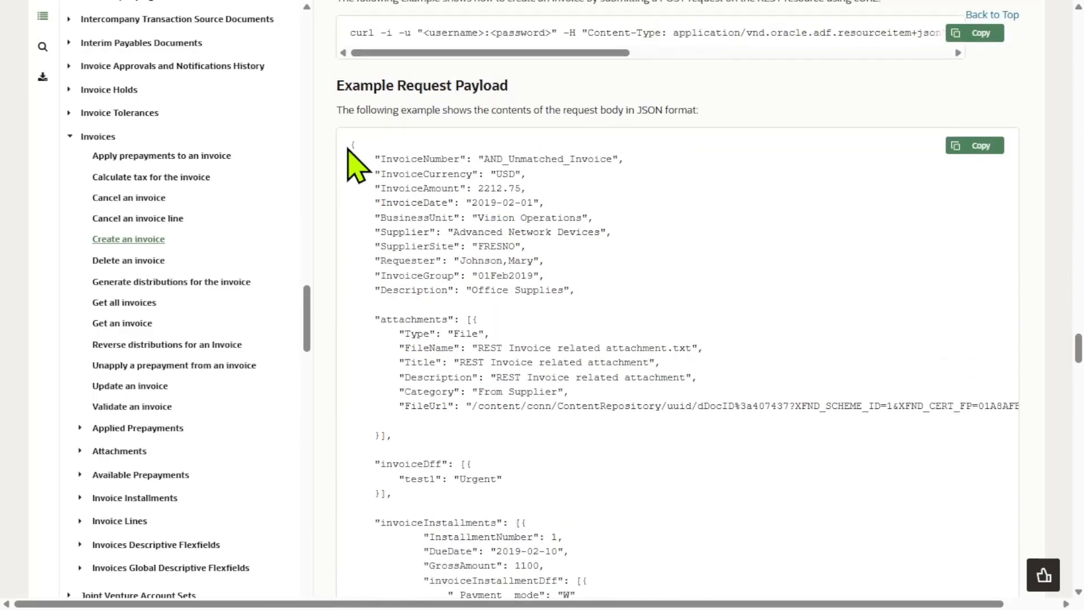
scroll(423, 175, "down", 3)
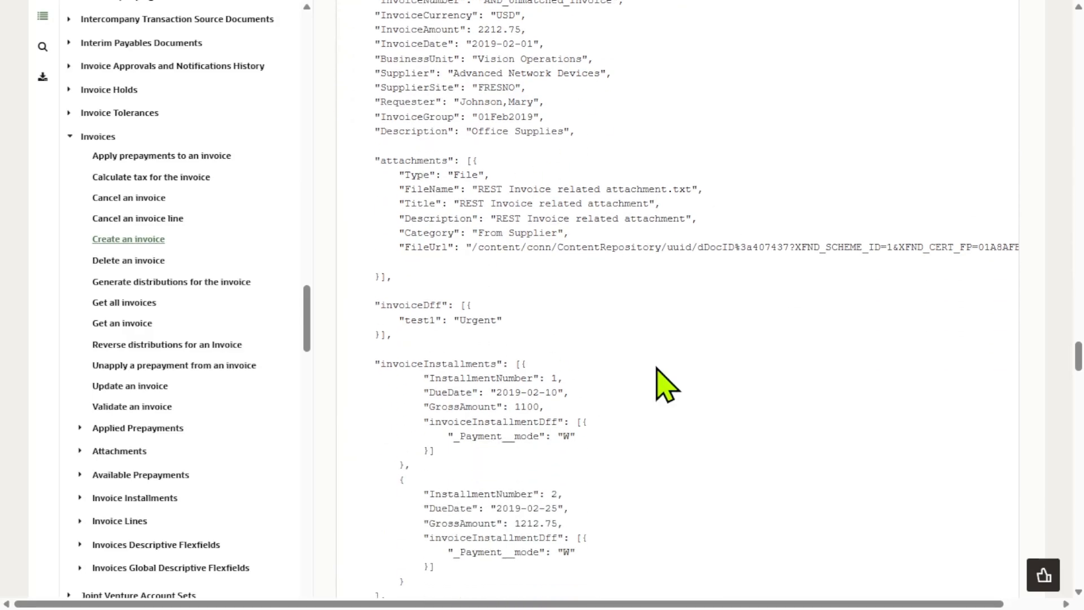
scroll(657, 369, "down", 3)
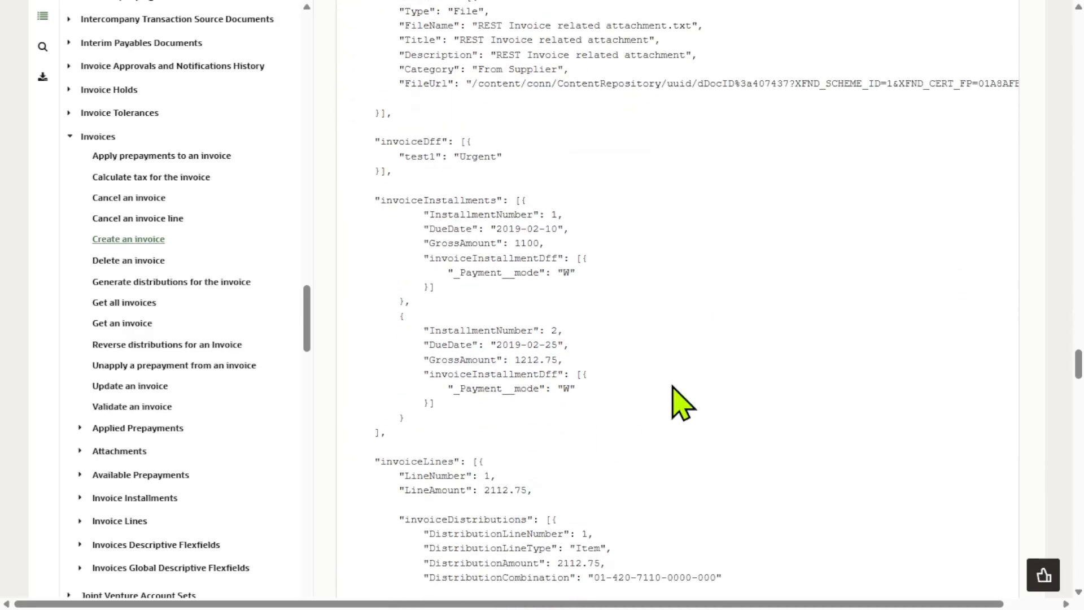
scroll(682, 402, "down", 3)
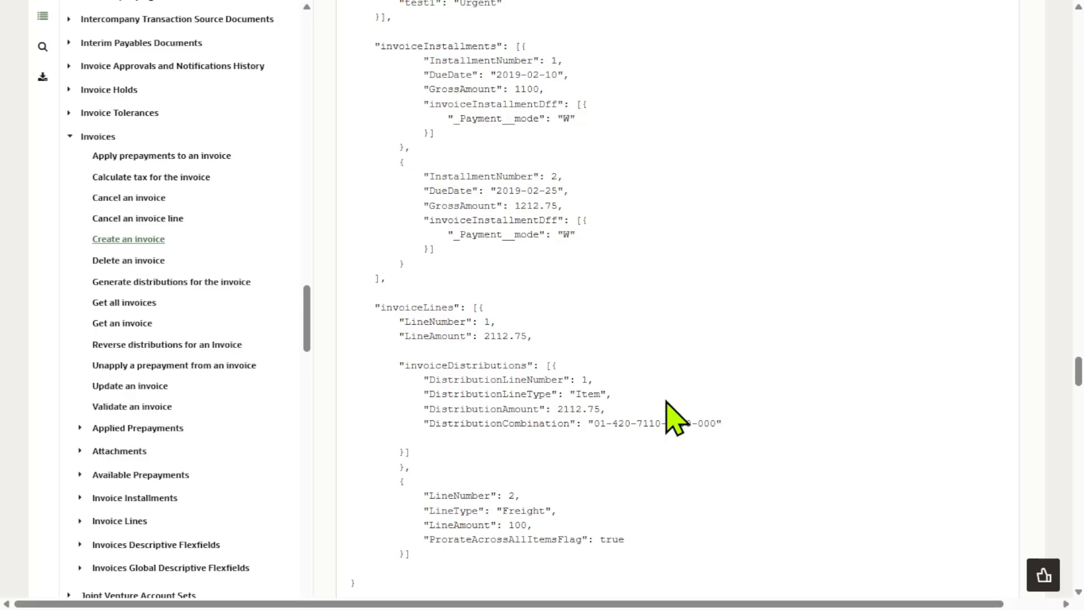
- Take invoice number ERP_ZEN_FUSION_TECH from the Notepad++ payload and search for it in Oracle's Manage Invoices page
key("alt+Tab")
left_click(581, 254)
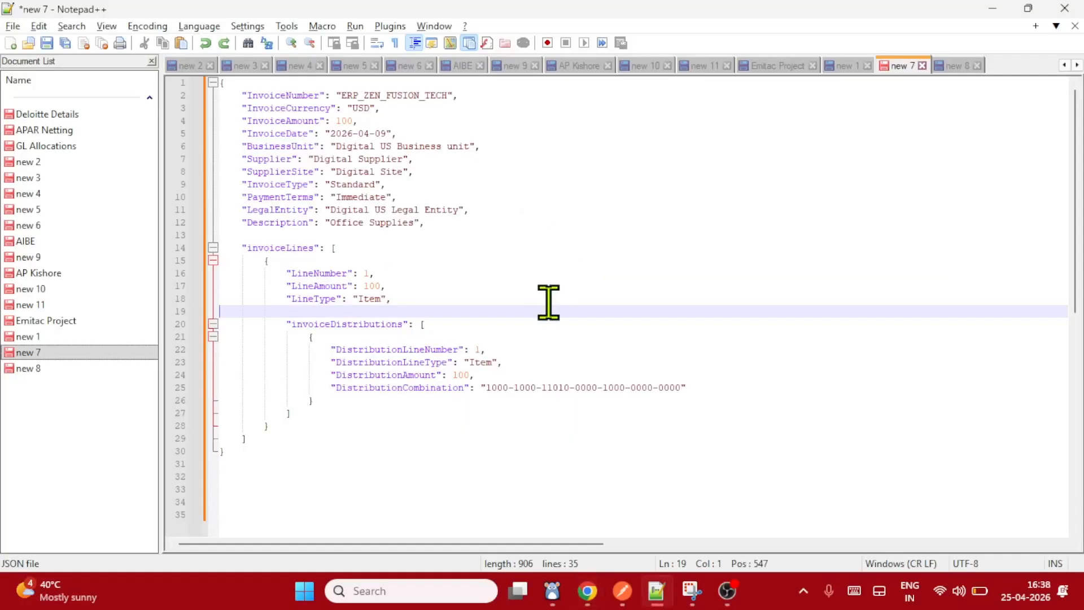
left_click(356, 464)
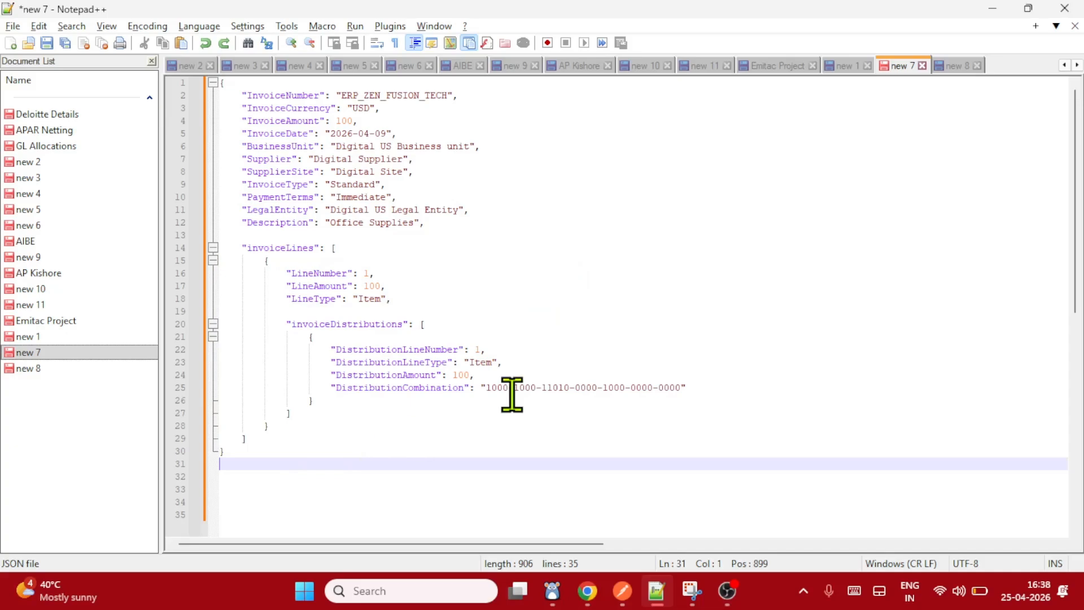
double_click(410, 96)
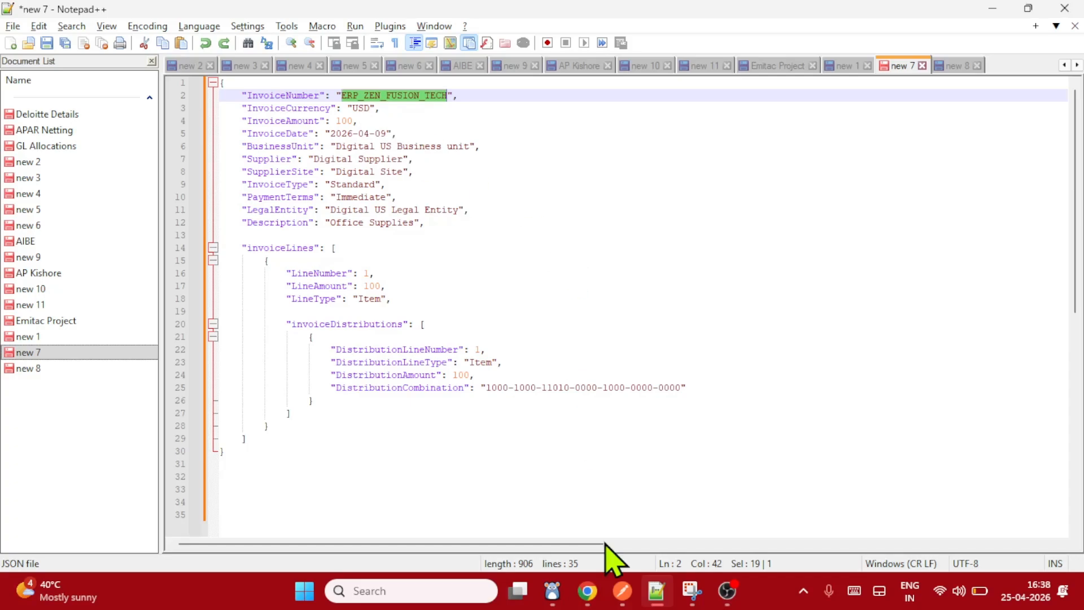
left_click(587, 591)
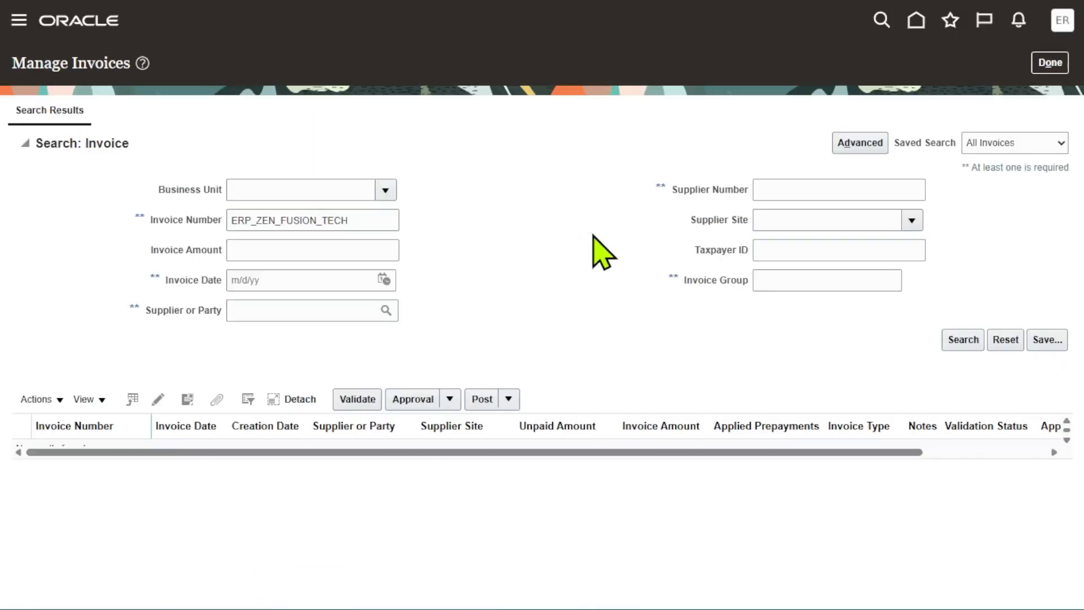
left_click(400, 216)
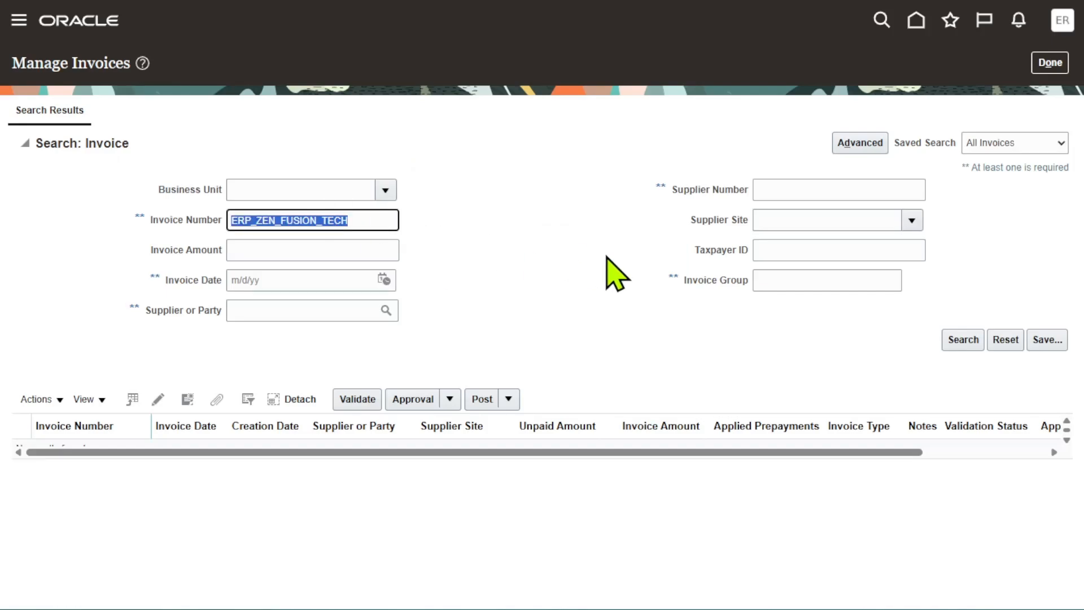
left_click(963, 339)
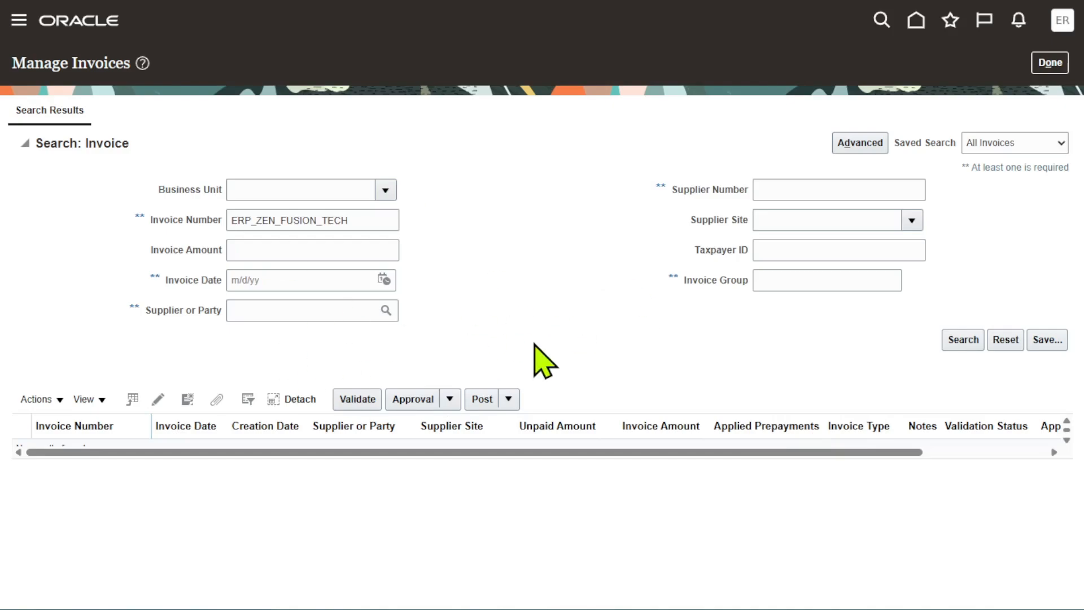
- Switch back to Notepad++ and copy the complete invoice JSON payload
key("alt+Tab")
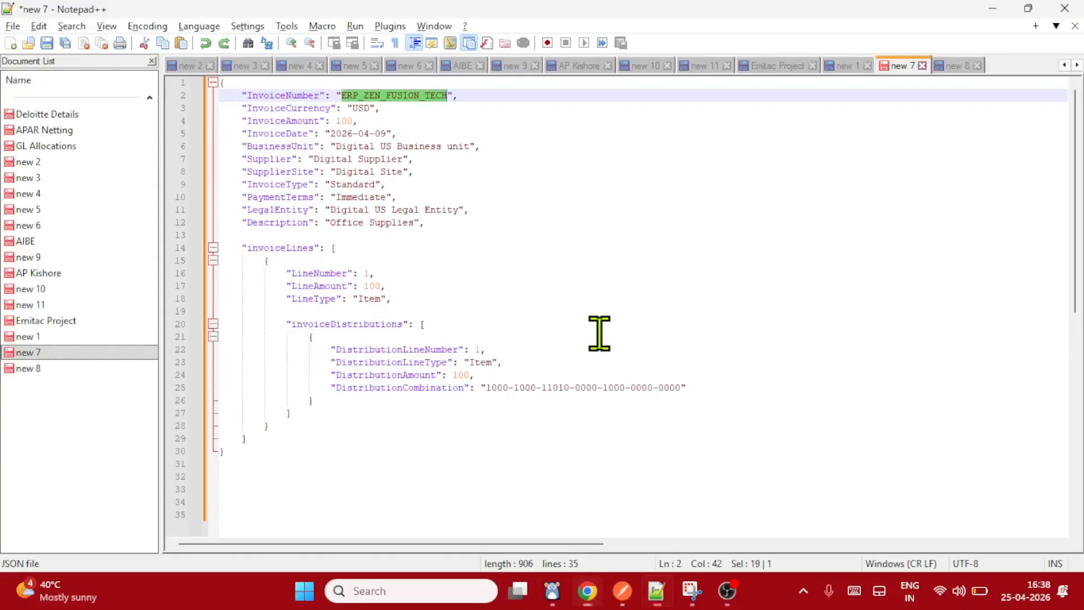
key("ctrl+a")
left_click(395, 448)
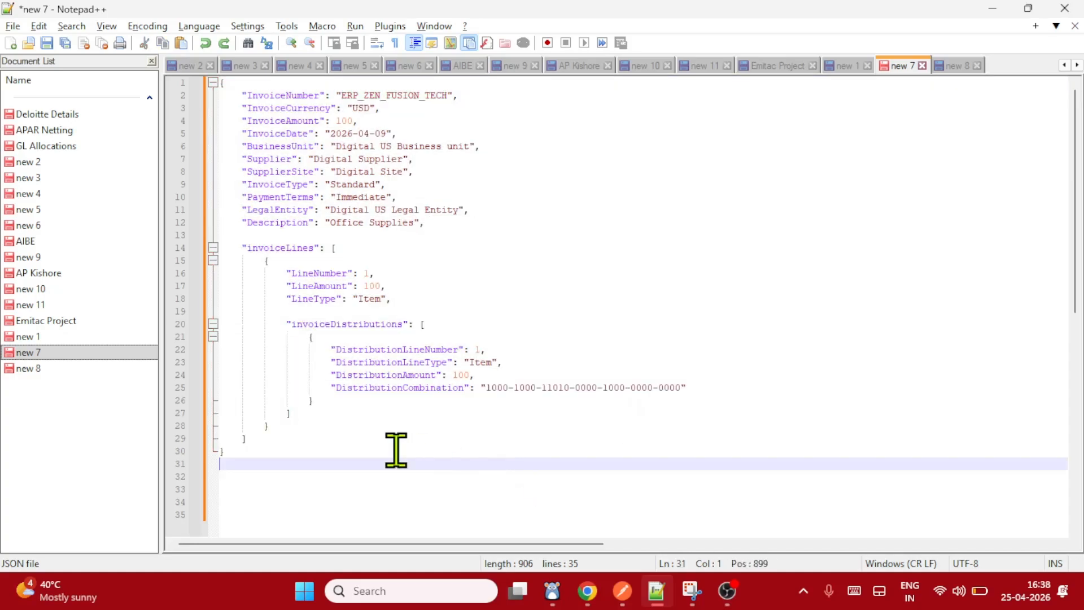
key("ctrl+a")
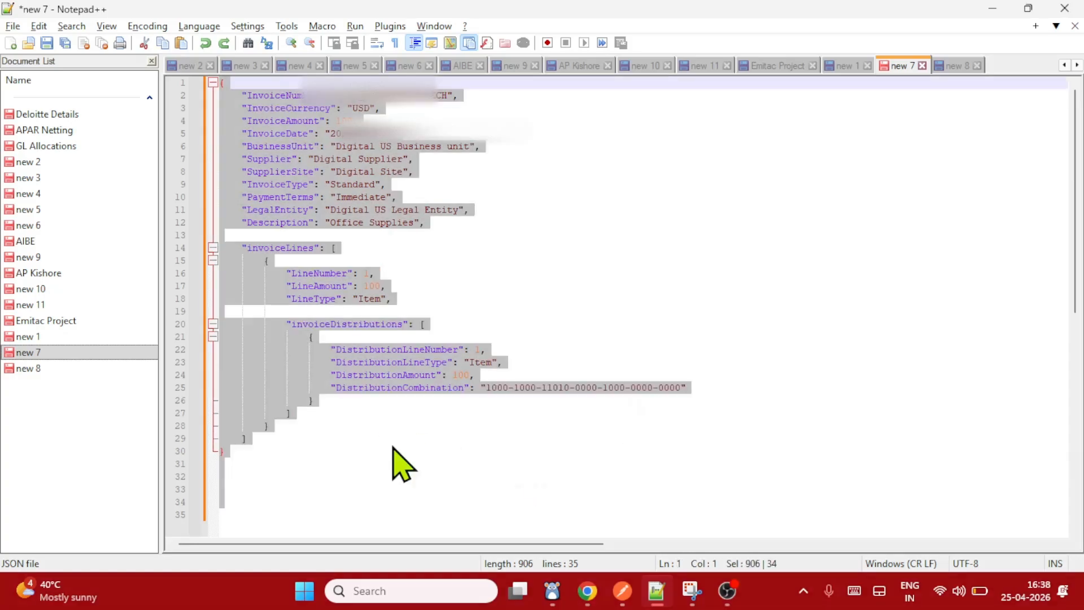
- Switch to Postman and check the /fscmRestApi/resources/11.13.18.05/invoices path in the POST request's URL
left_click(619, 598)
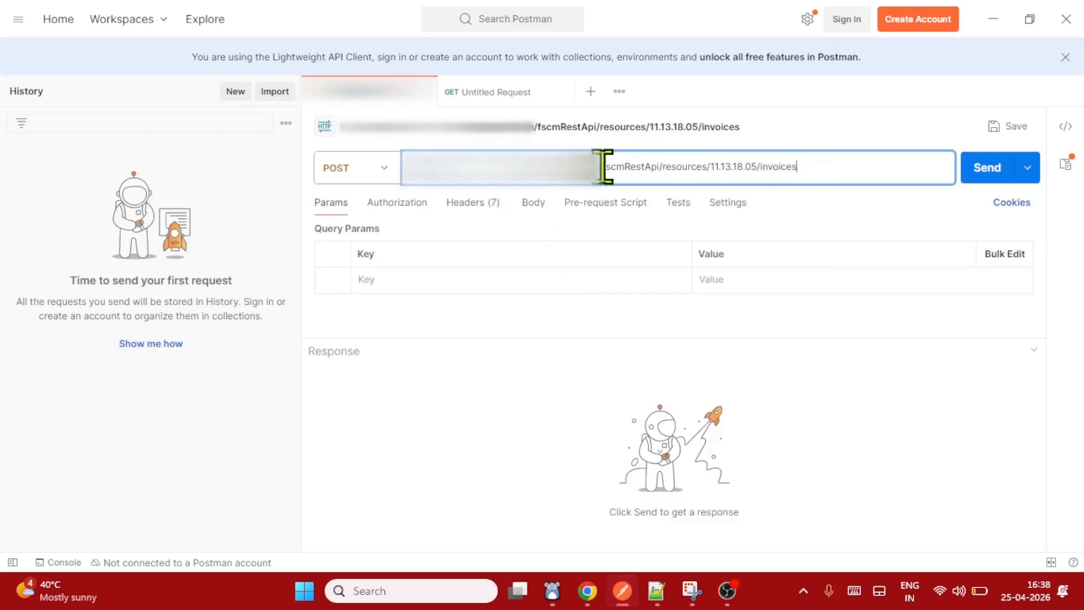
left_click_drag(602, 166, 805, 169)
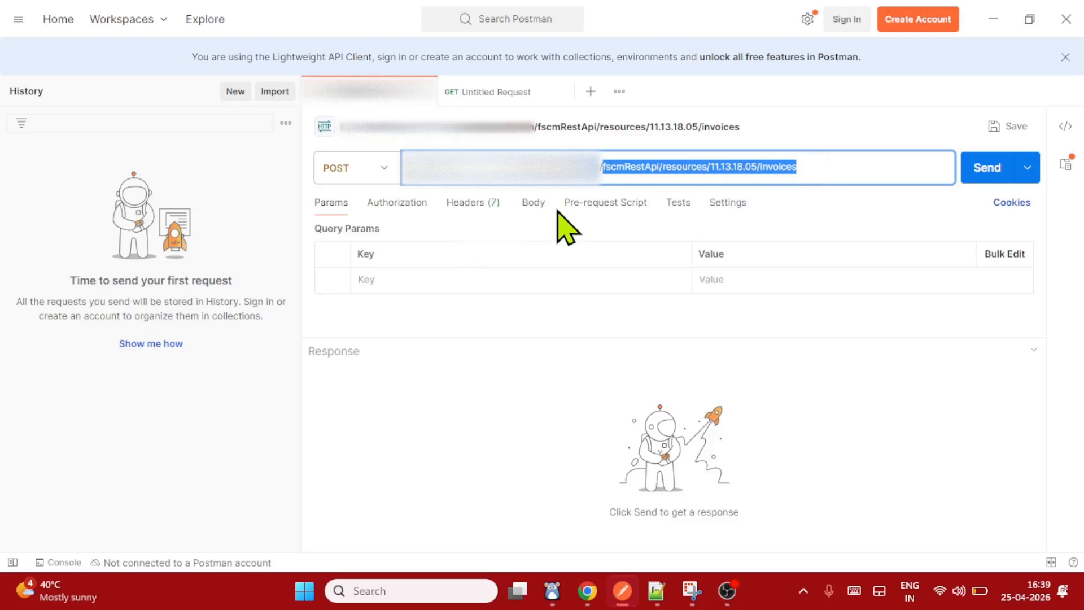
left_click(533, 208)
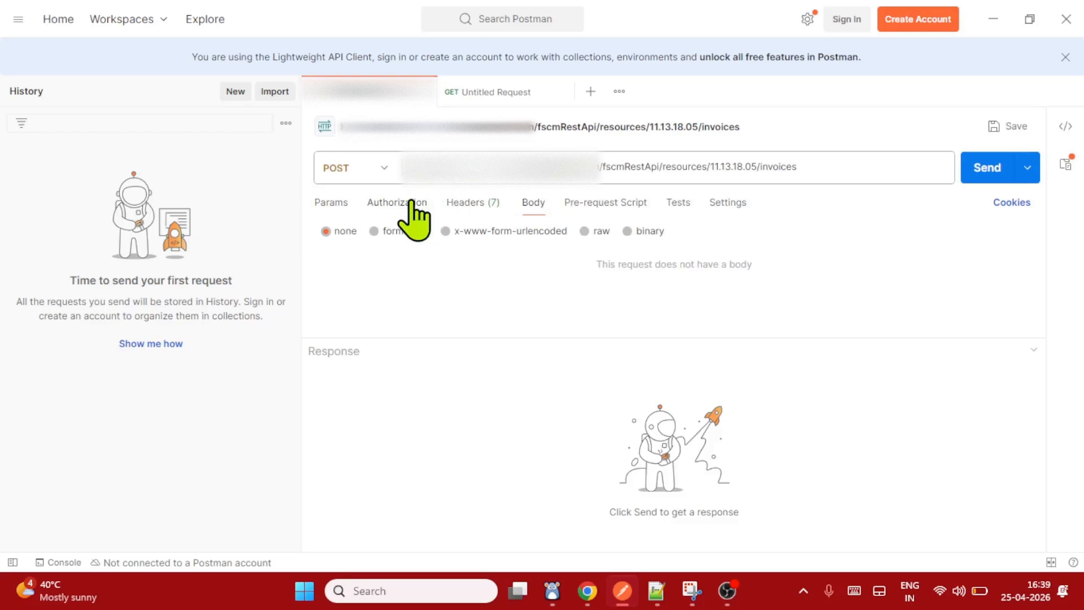
triple_click(605, 166)
left_click(817, 171)
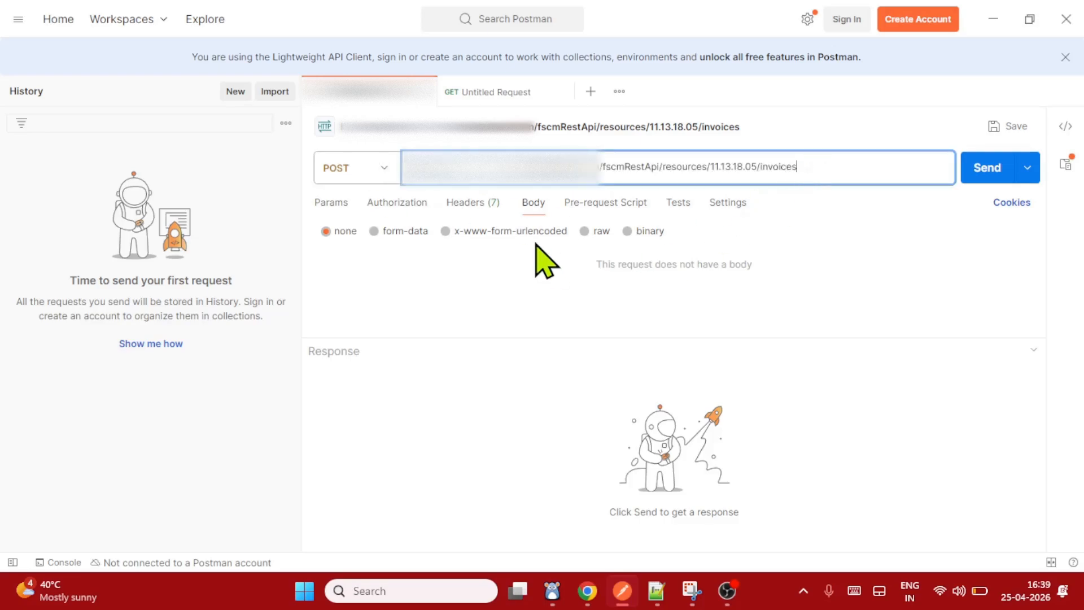
- Set the request body to raw JSON and paste the copied invoice payload into it
left_click(529, 202)
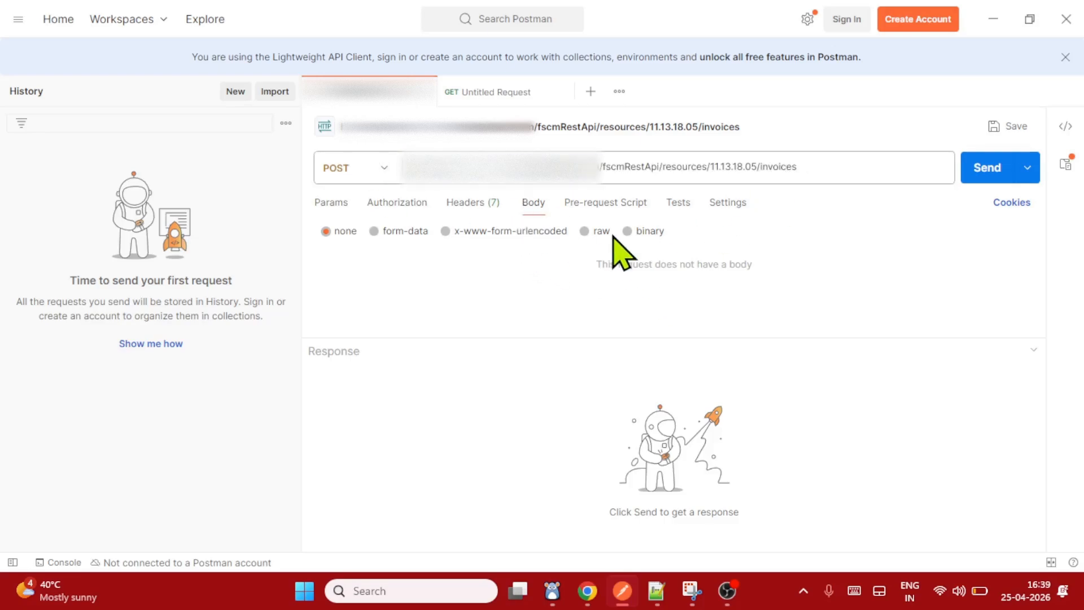
left_click(584, 231)
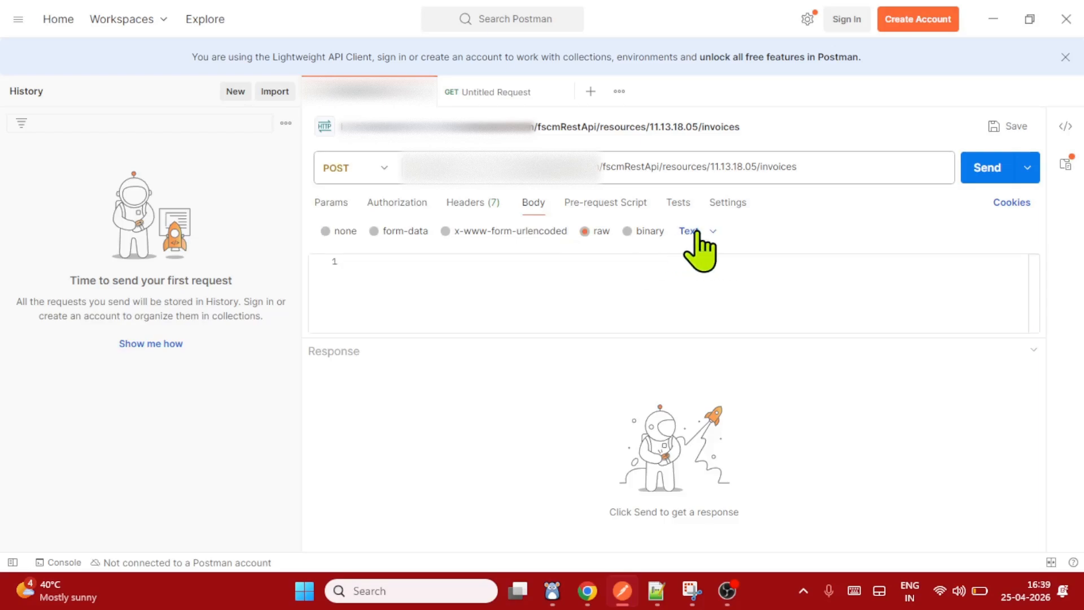
left_click(691, 232)
left_click(709, 312)
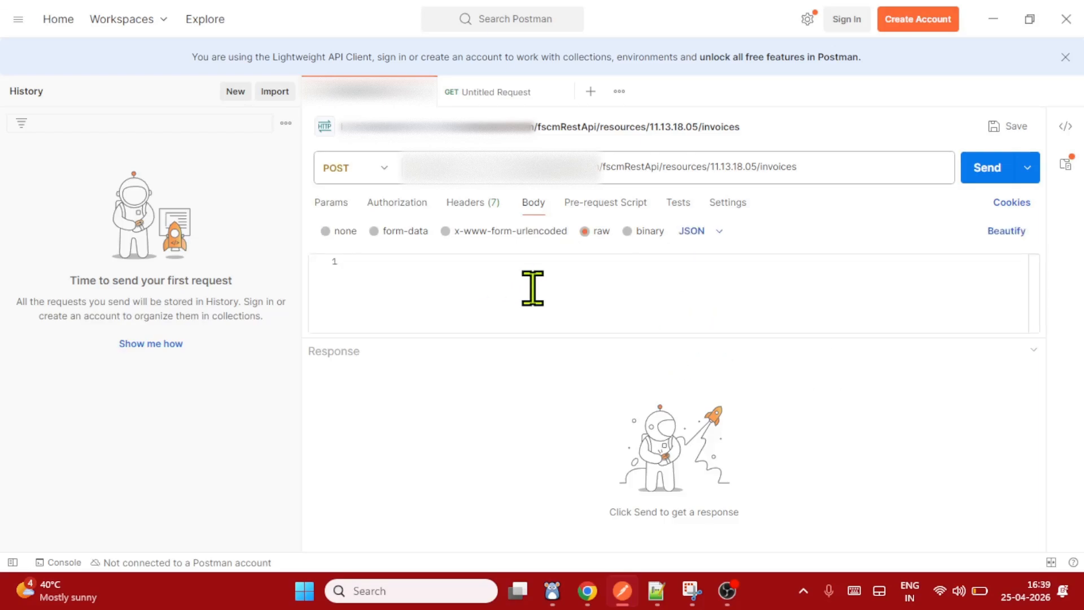
key("ctrl+v")
scroll(502, 297, "up", 2)
scroll(501, 298, "down", 2)
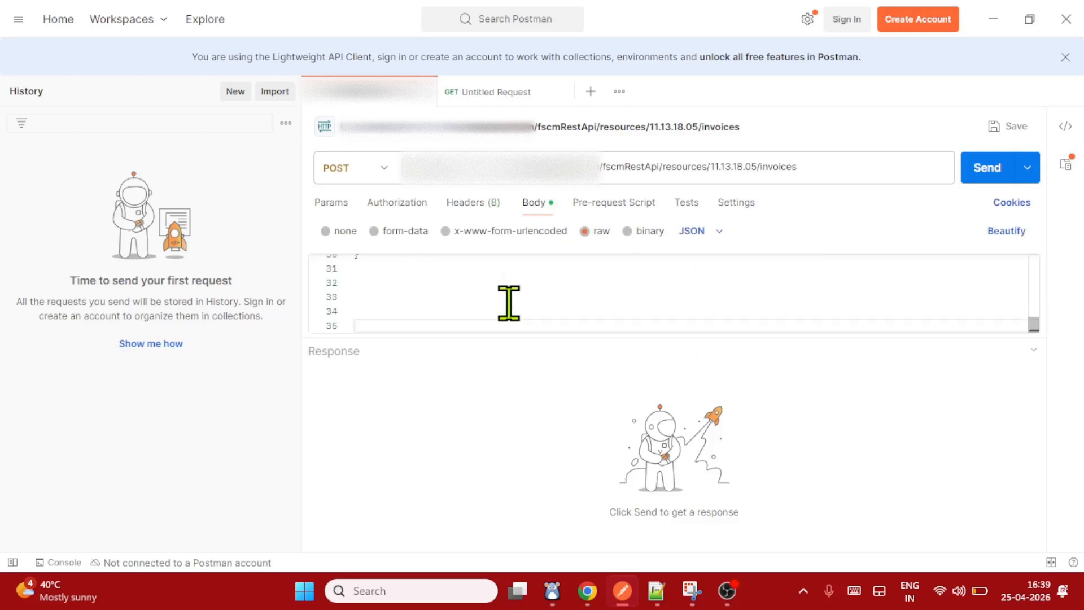
scroll(502, 298, "up", 10)
left_click(721, 305)
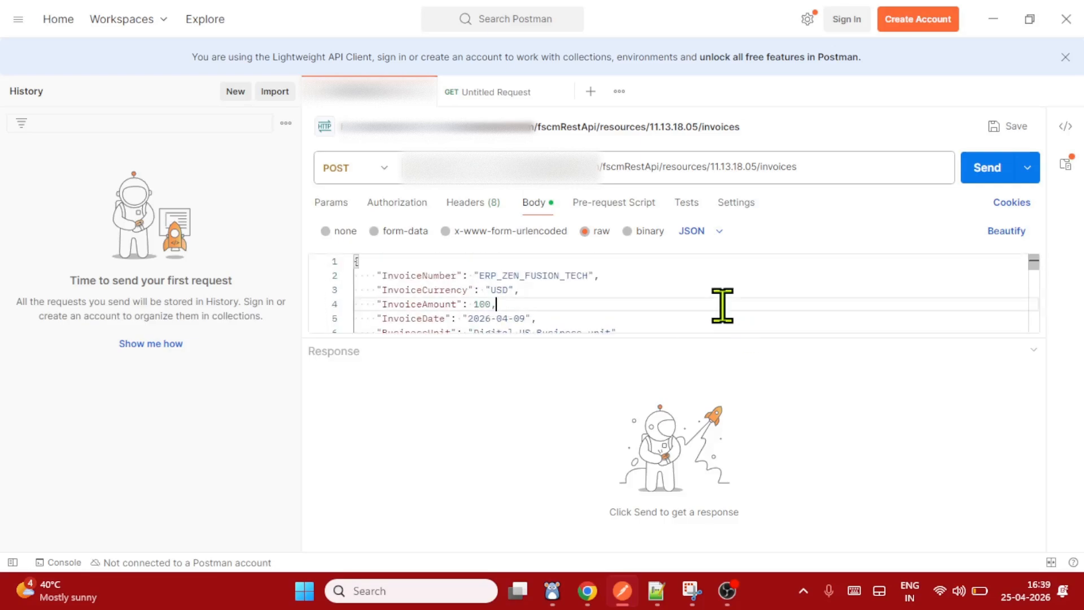
- Send the POST request and inspect the explanation of the returned response status
left_click(994, 170)
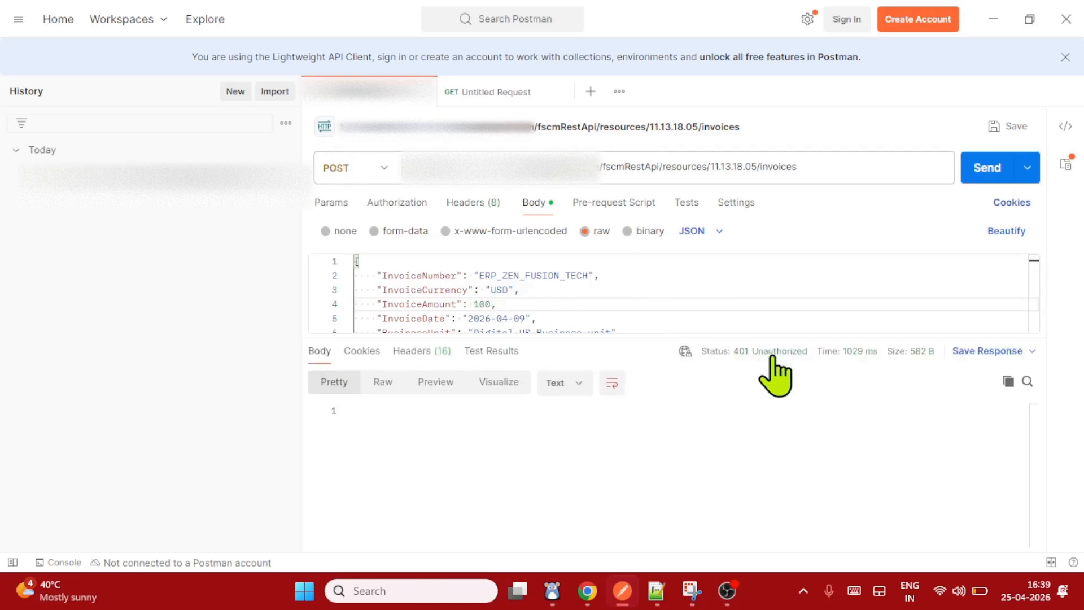
mouse_move(768, 377)
mouse_move(759, 351)
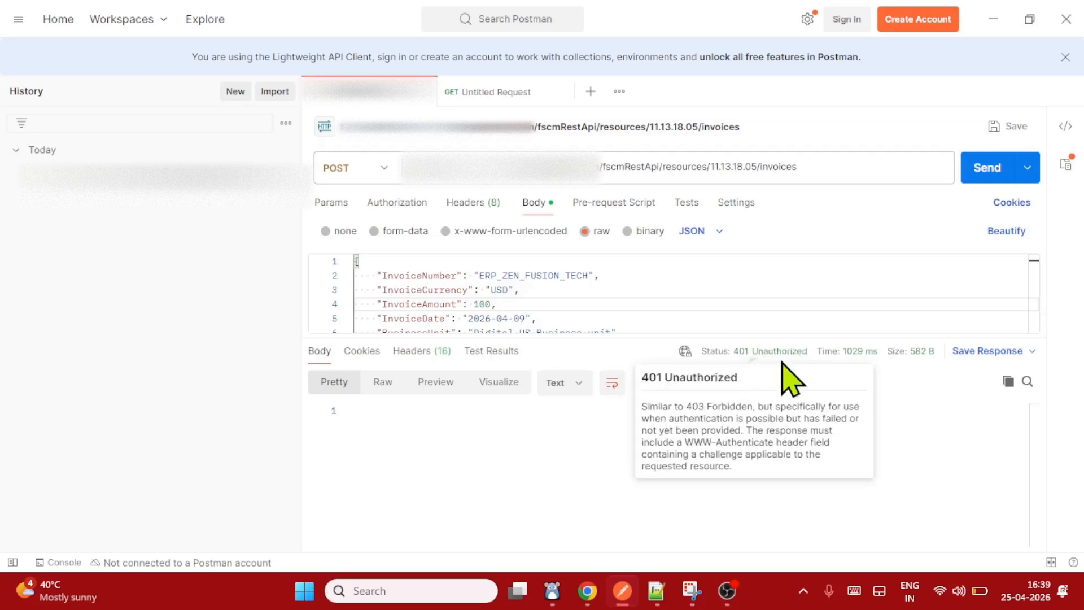
- Set the POST request's authorization type to Basic Auth, resend the JSON payload, and check the returned response
left_click(391, 205)
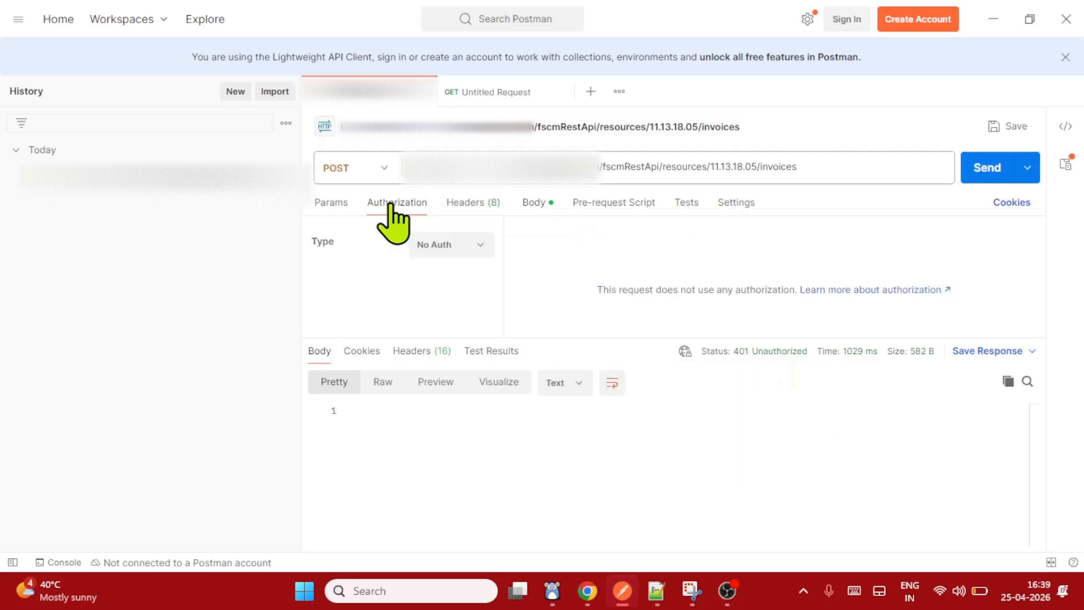
left_click(458, 247)
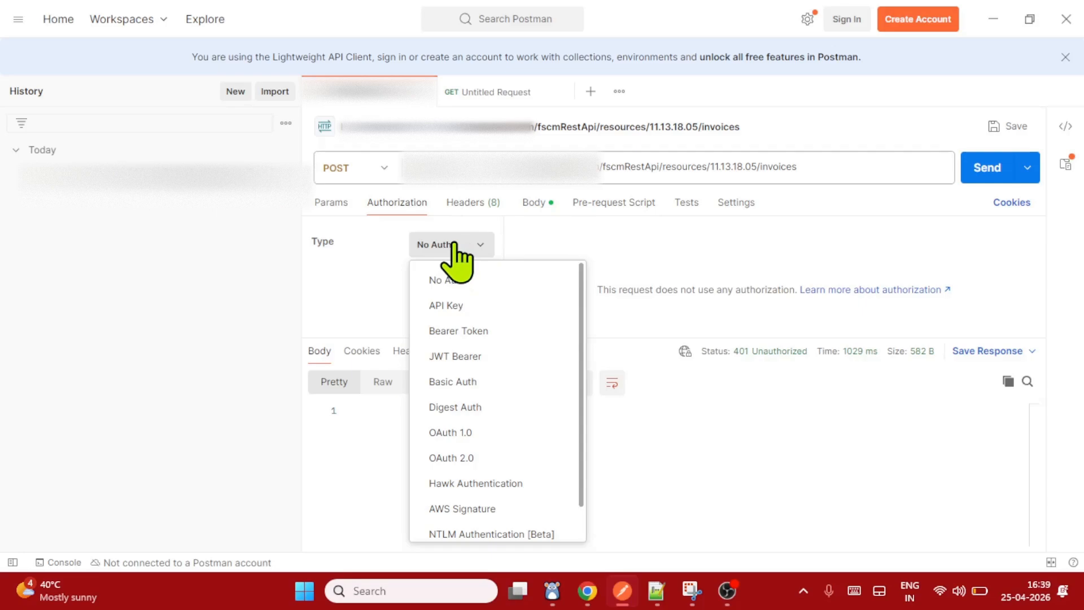
left_click(459, 381)
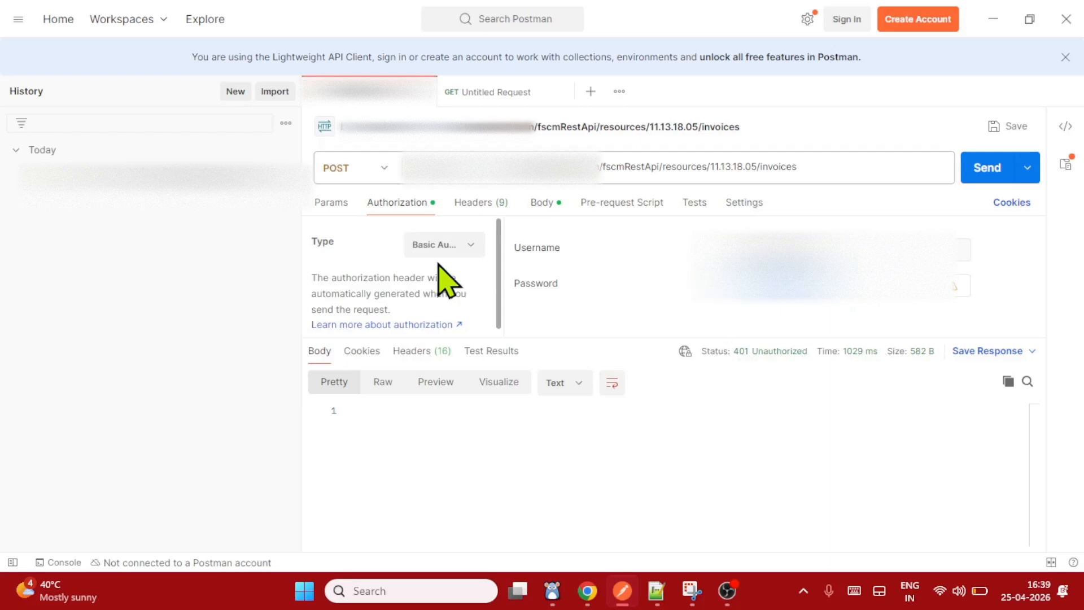
left_click(541, 203)
left_click(987, 167)
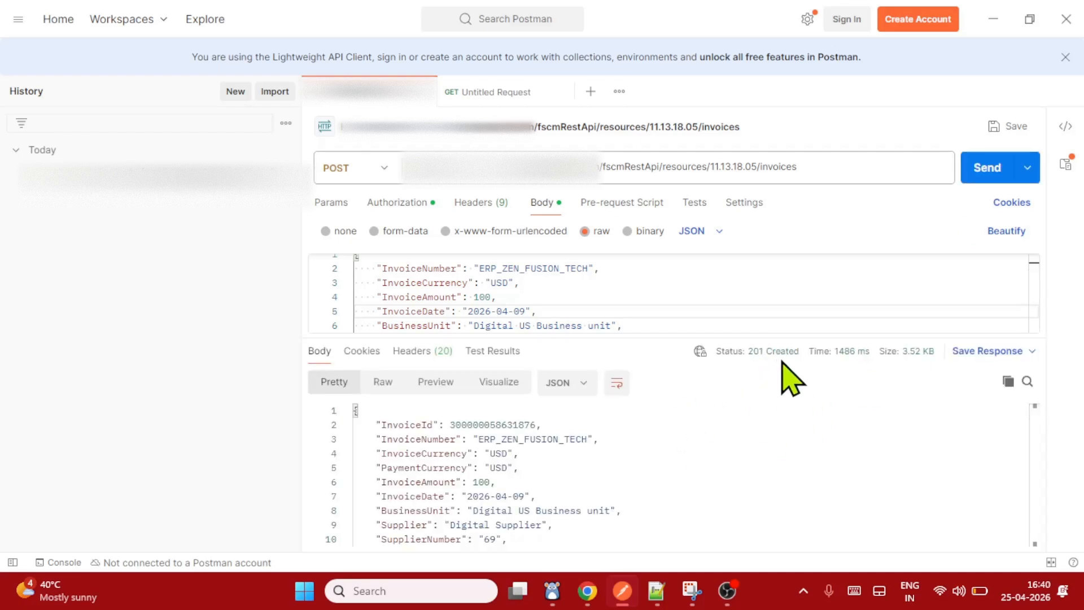
left_click(643, 493)
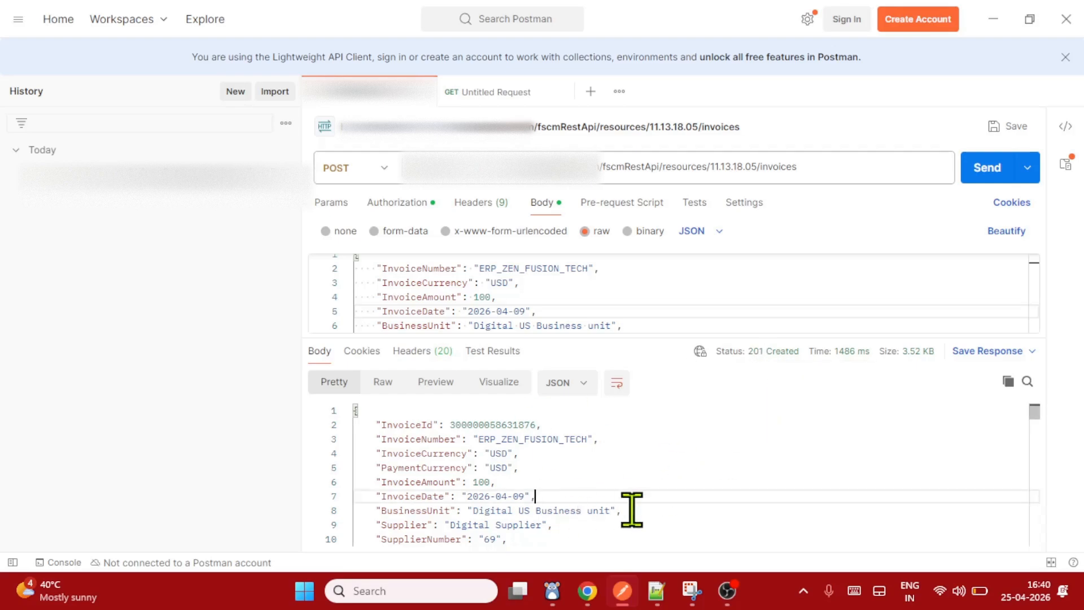
- Switch to Manage Invoices in Oracle Fusion, search for invoice ERP_ZEN_FUSION_TECH, and open it to review its details
key("alt+Tab")
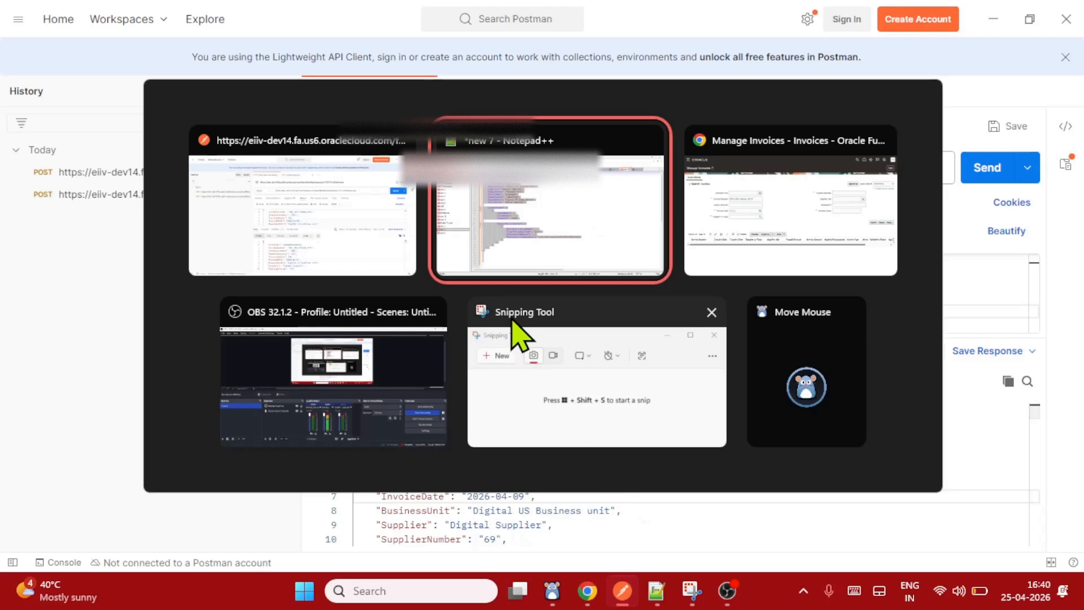
left_click(751, 195)
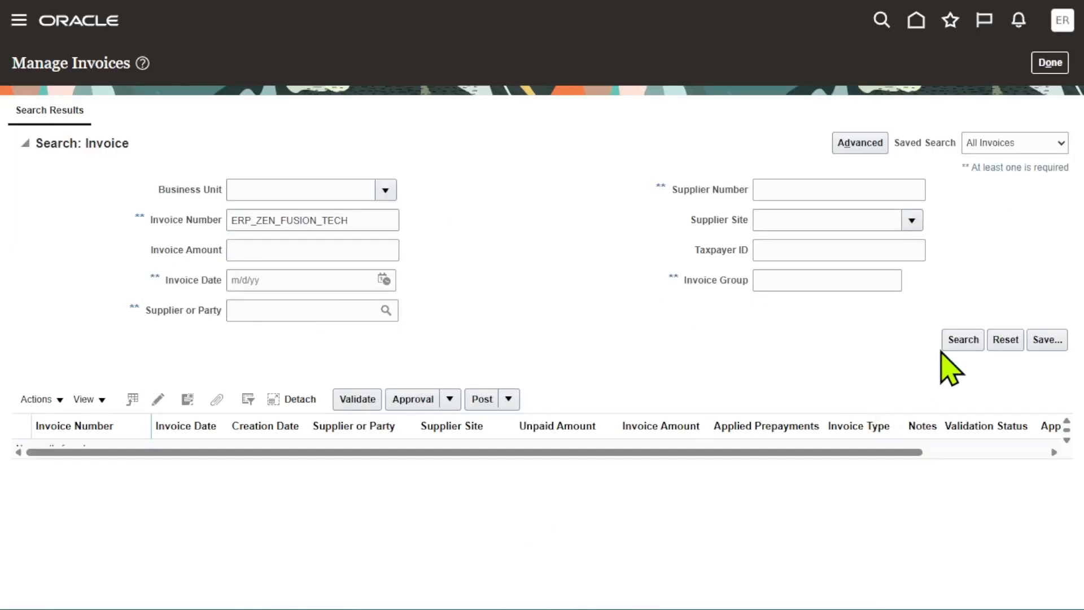
left_click(955, 342)
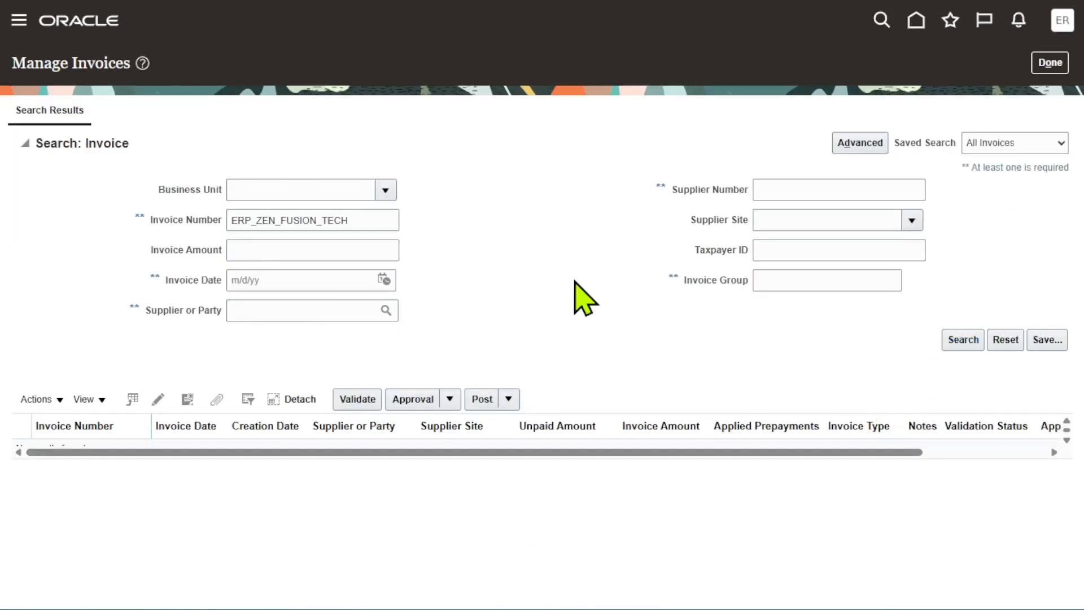
left_click(81, 257)
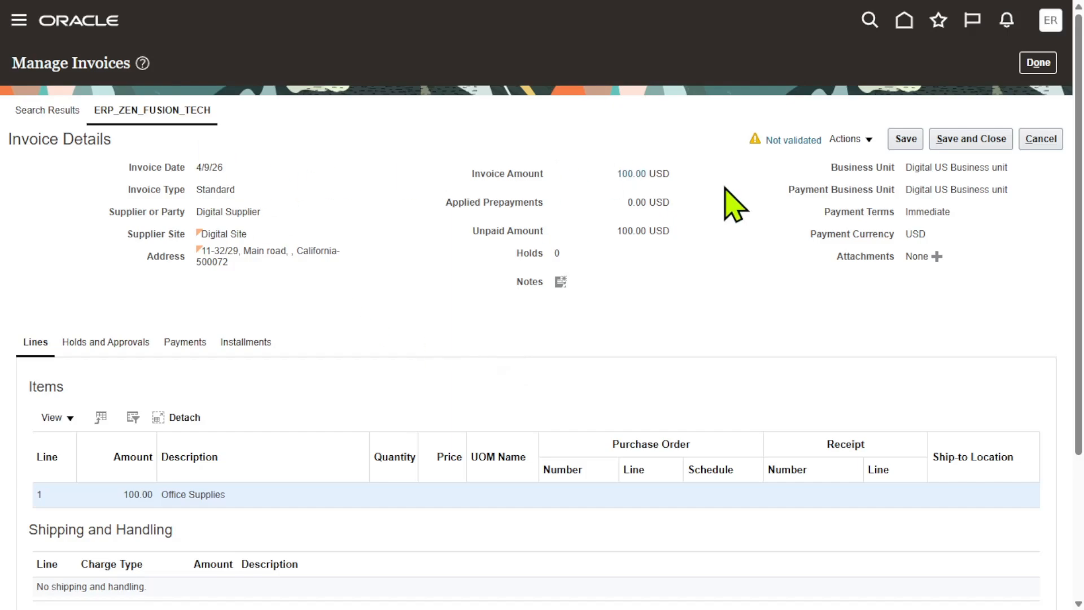
- Open the untitled GET request in Postman and switch to the Oracle Financials REST API documentation in Chrome
key("alt+Tab")
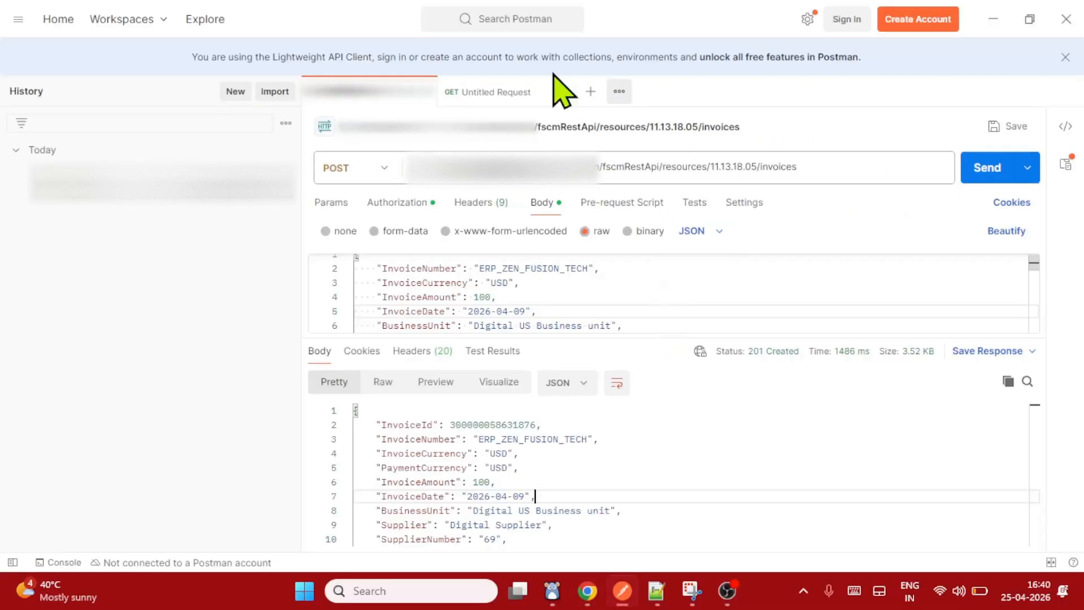
left_click(481, 93)
key("alt+Tab")
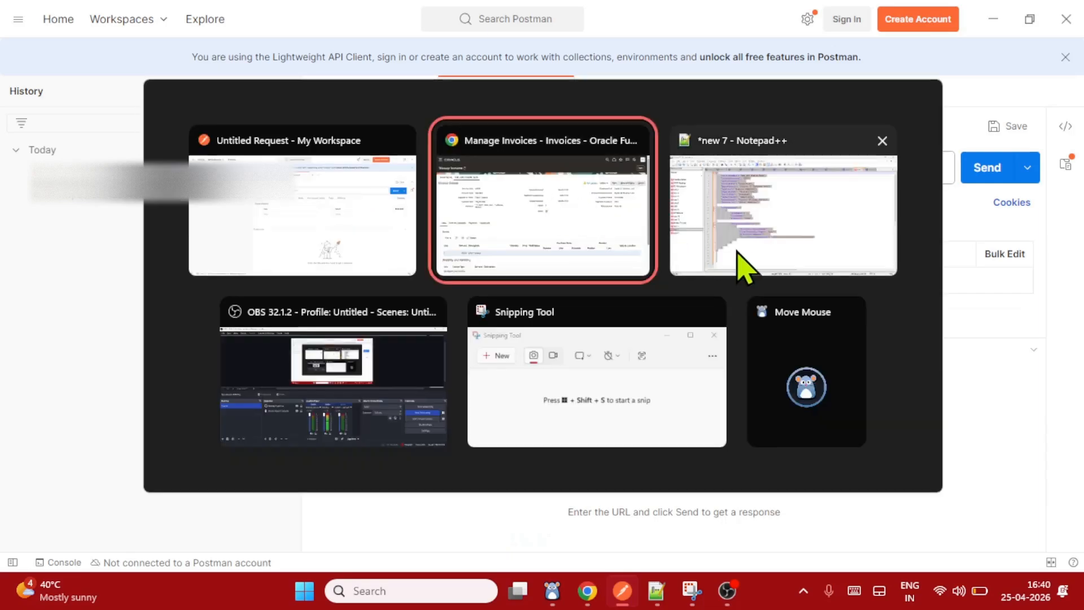
left_click(535, 244)
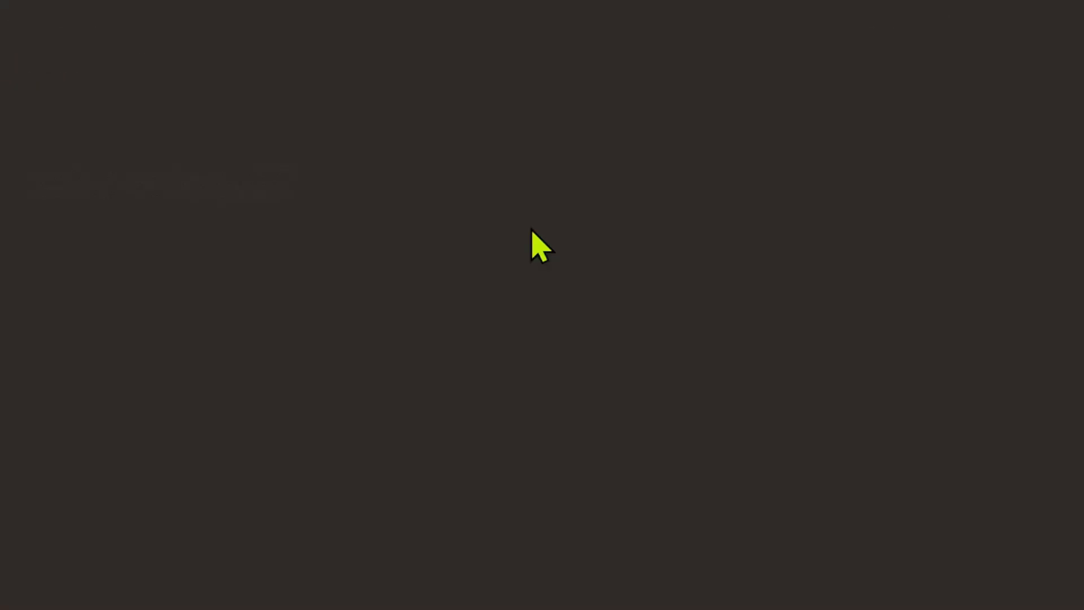
key("alt+Tab")
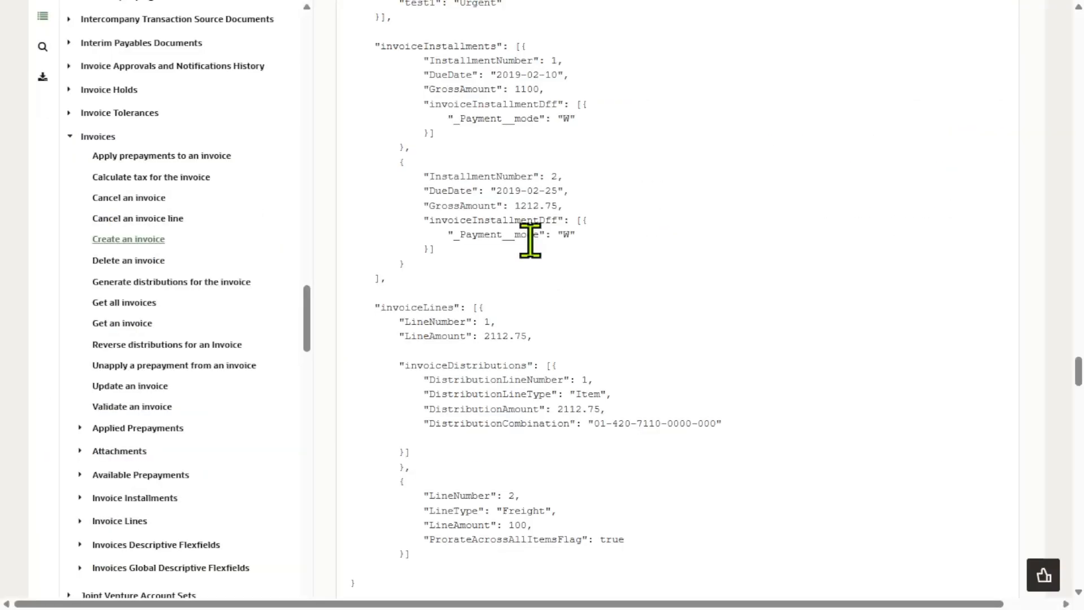
- Open the Get an invoice endpoint under Invoices and copy its path /fscmRestApi/resources/11.13.18.05/invoices/{invoicesUniqID}
left_click(131, 323)
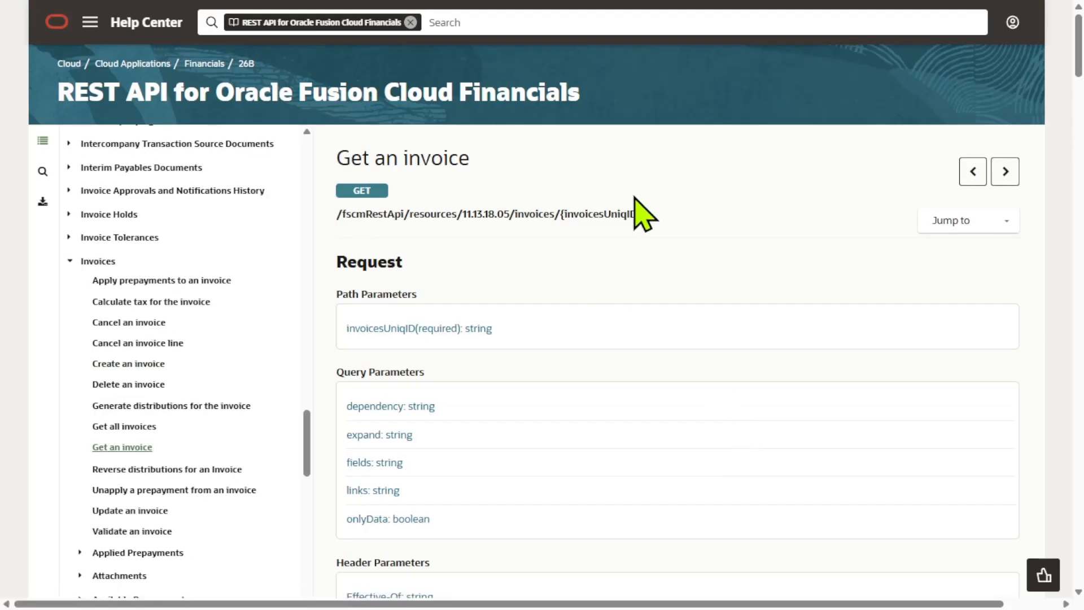
left_click_drag(642, 215, 331, 213)
left_click(661, 244)
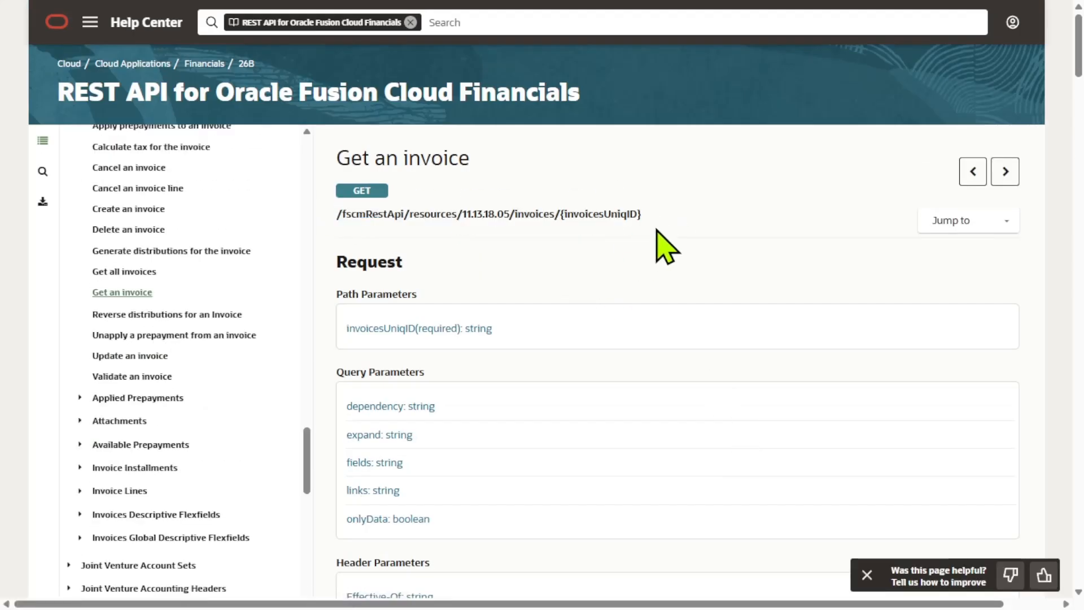
left_click_drag(561, 214, 643, 215)
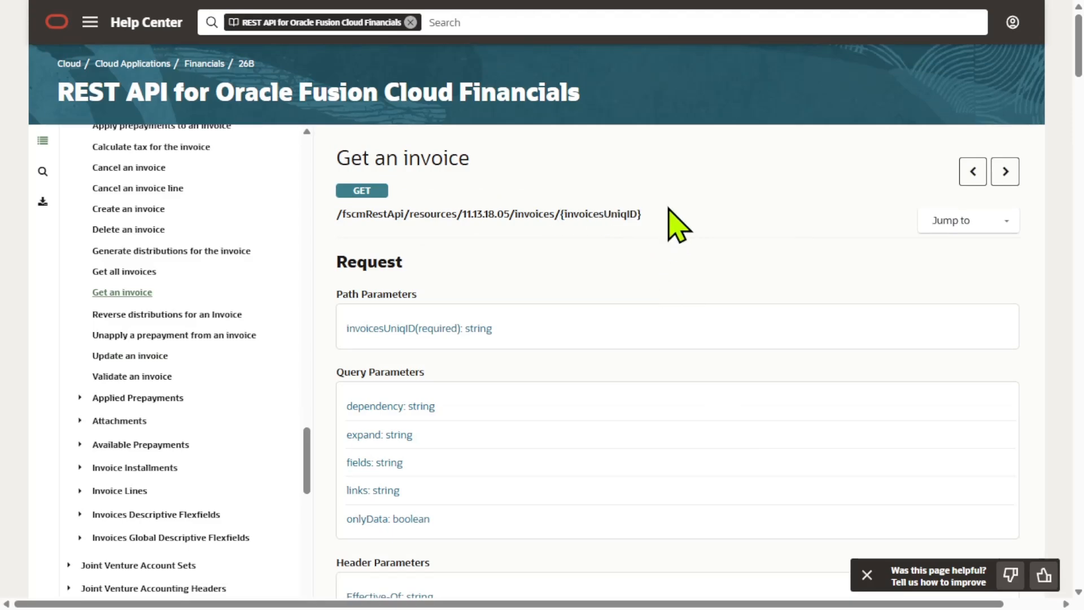
left_click_drag(643, 215, 341, 214)
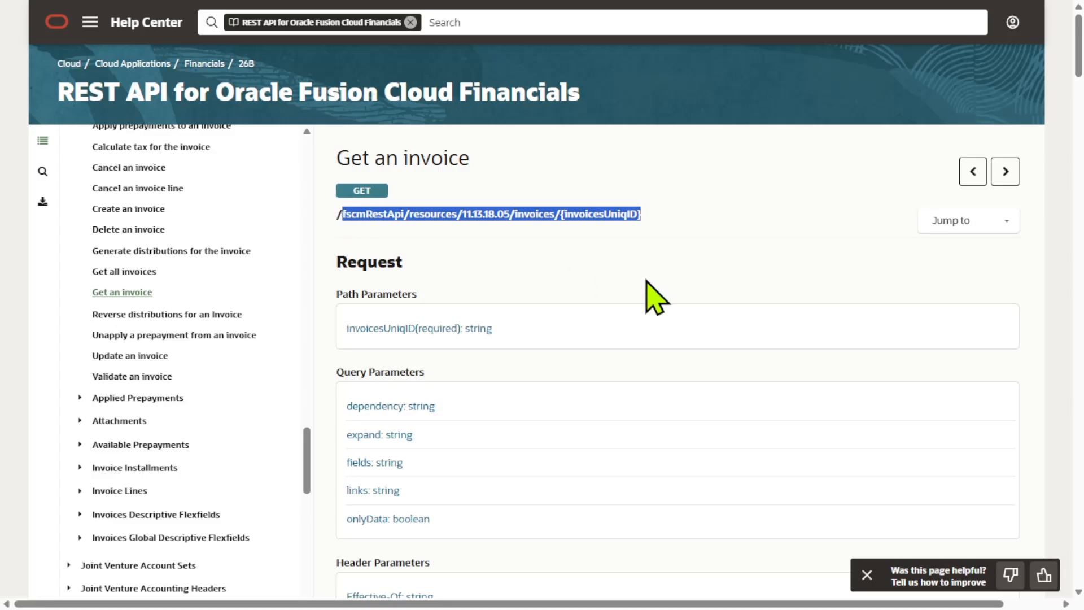
key("ctrl+c")
- Open Notepad++, paste the endpoint path below the SQL query, prefix it with the Oracle instance's base URL, and copy the full URL
key("alt+Tab")
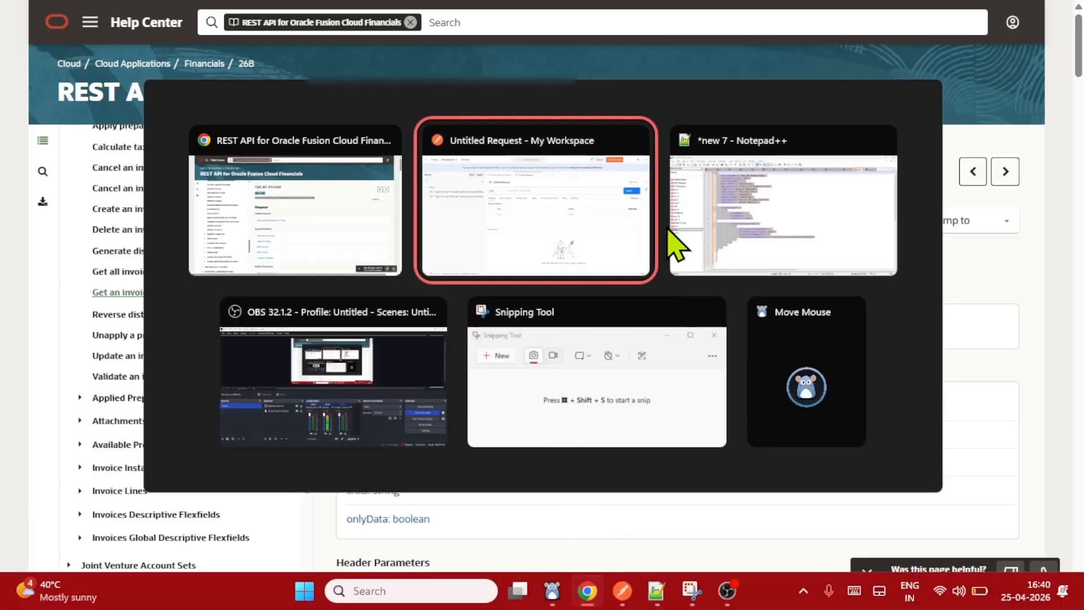
key("ctrl+v")
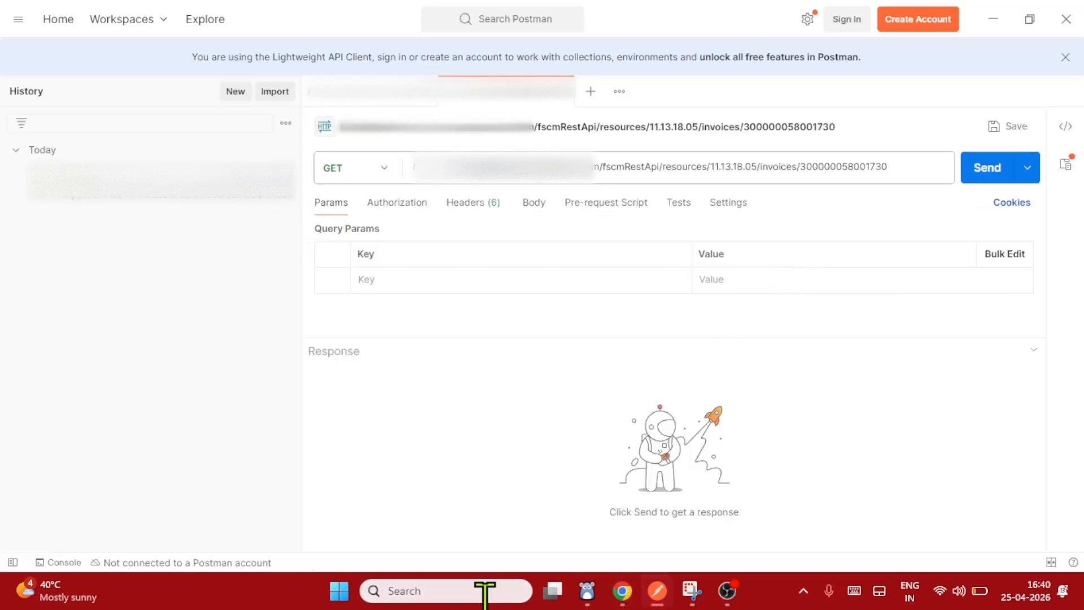
left_click(345, 600)
type("note")
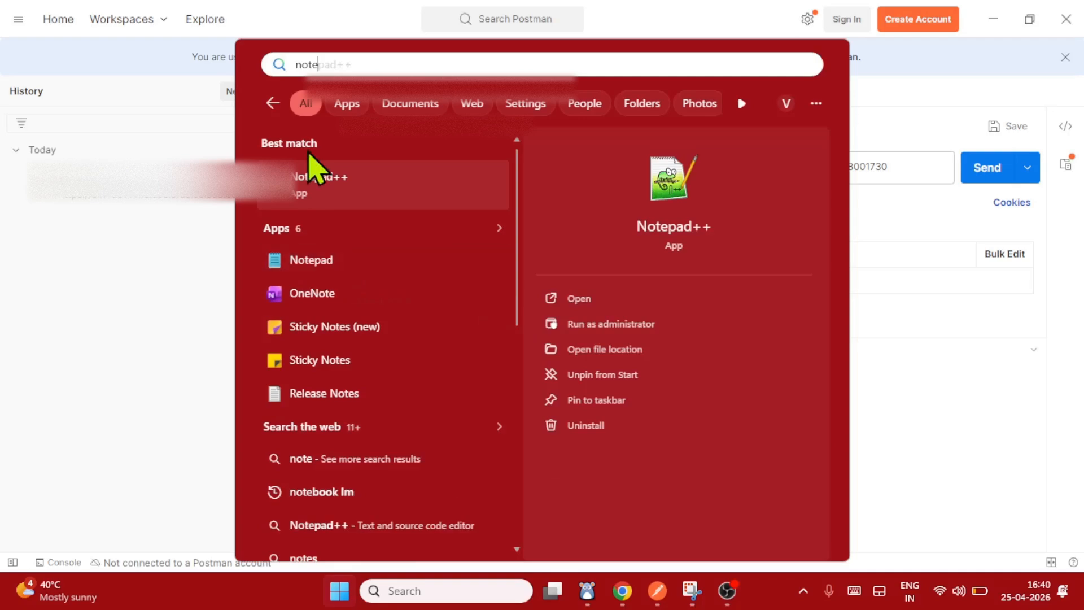
left_click(354, 193)
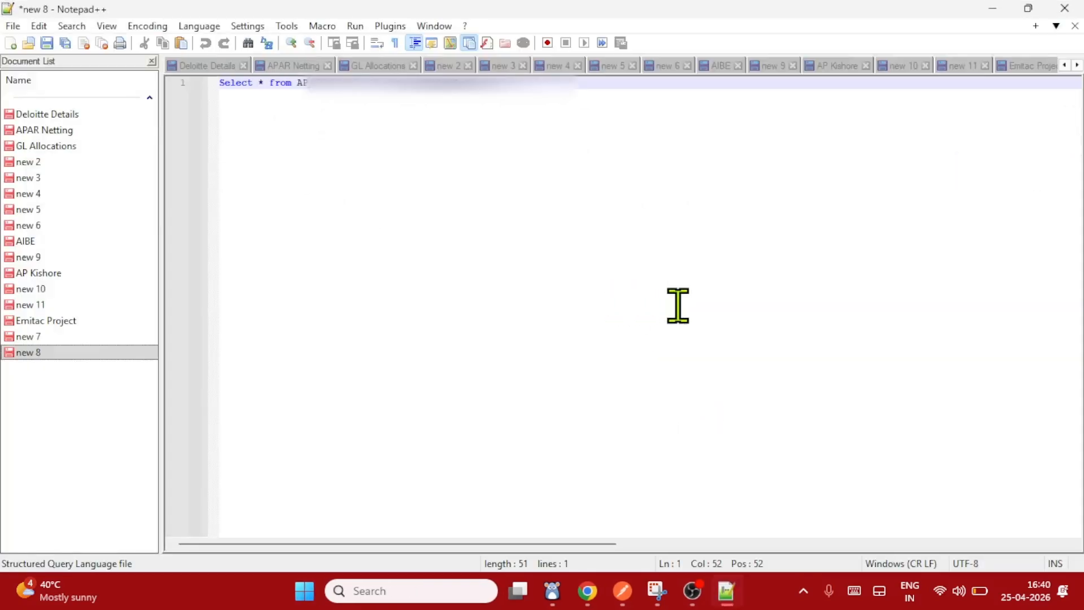
key("Return")
key("Return")
key("Return")
key("ctrl+v")
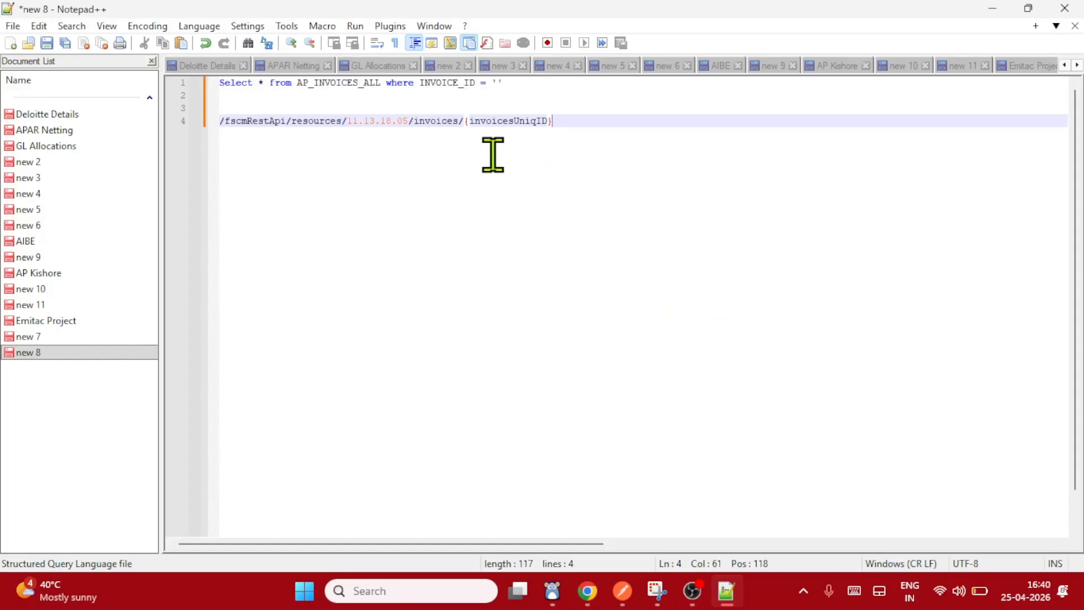
left_click(225, 120)
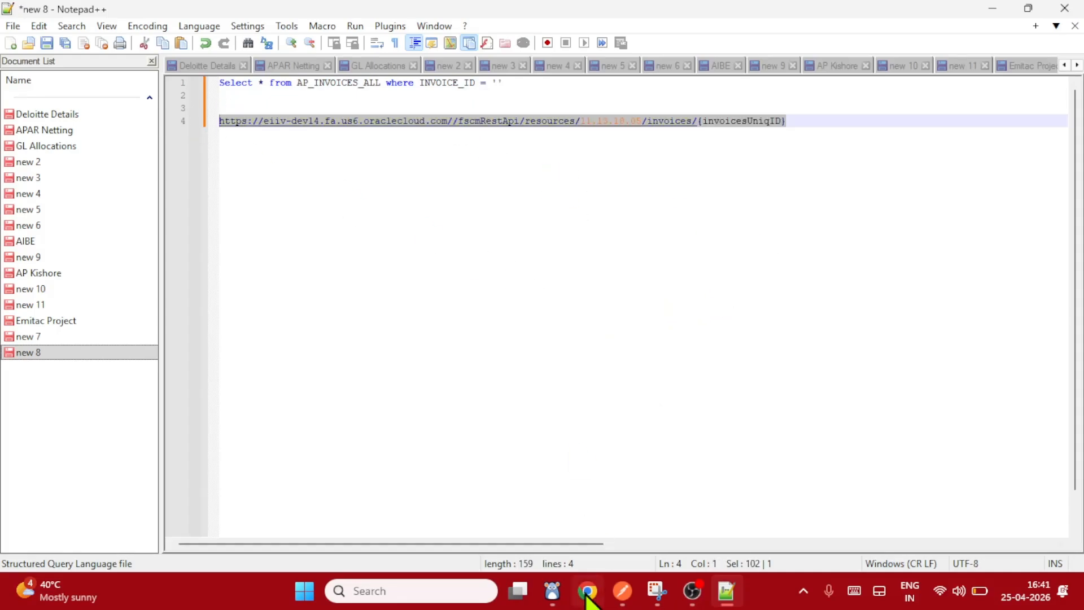
- Switch to Postman, set the request method to GET, replace its URL with the copied one, and select the {invoicesUniqID} placeholder
left_click(622, 590)
left_click(374, 167)
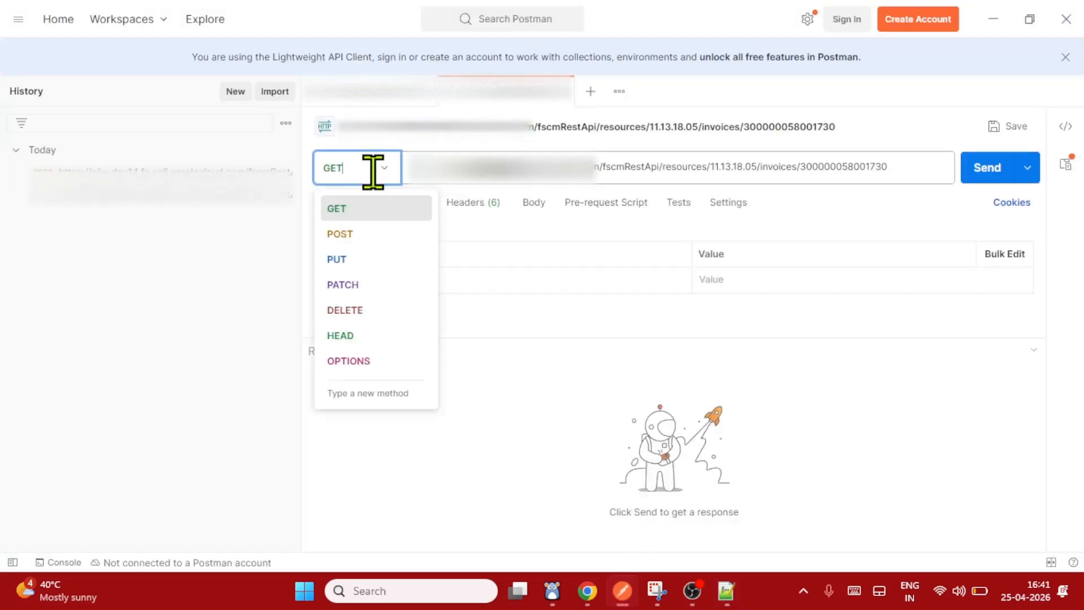
left_click(373, 208)
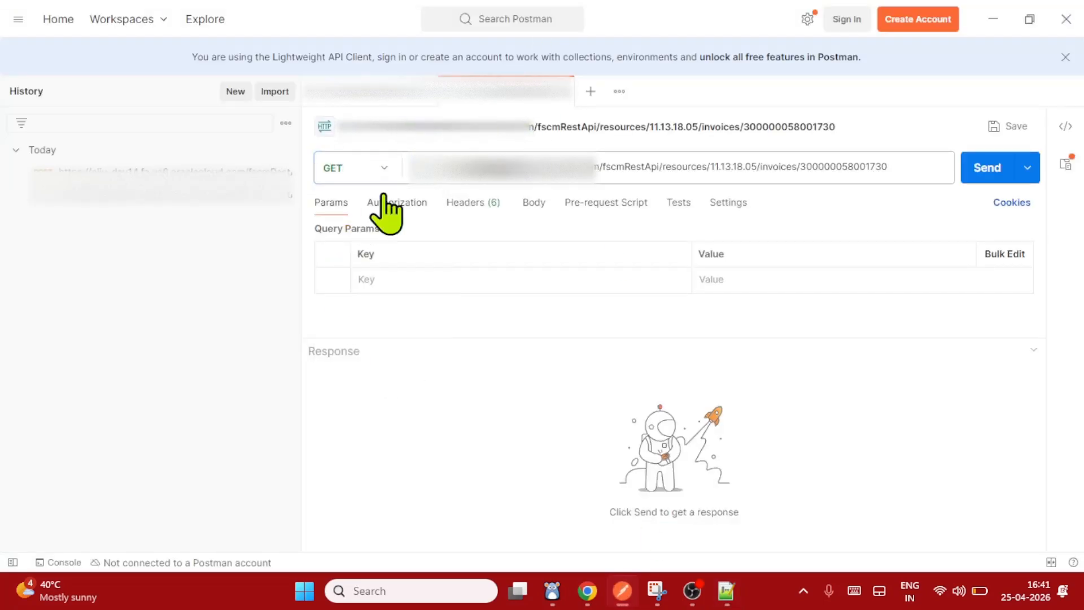
left_click(902, 174)
key("ctrl+a")
key("ctrl+v")
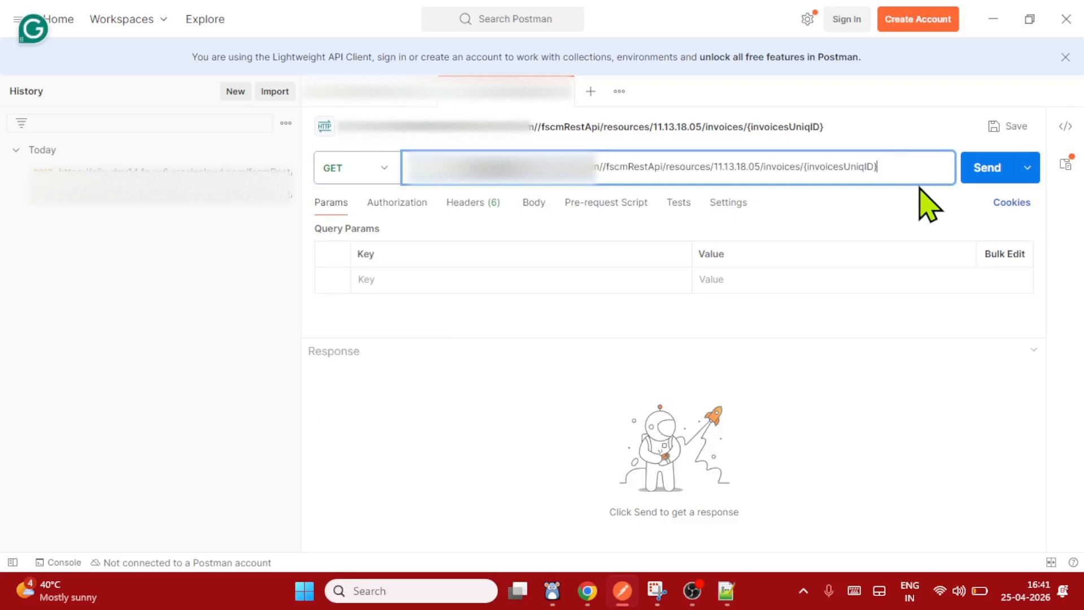
left_click_drag(804, 167, 924, 254)
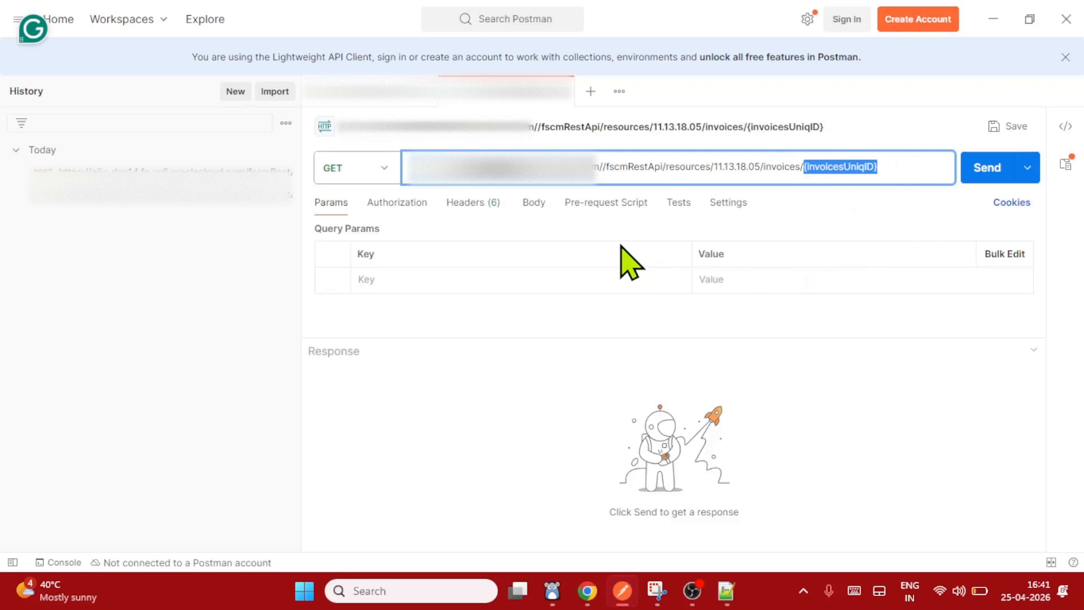
- Copy ERP_ZEN_FUSION_TECH from the POST response and make the Notepad++ query filter AP_INVOICES_ALL where INVOICE_NUM = 'ERP_ZEN_FUSION_TECH'
left_click(366, 101)
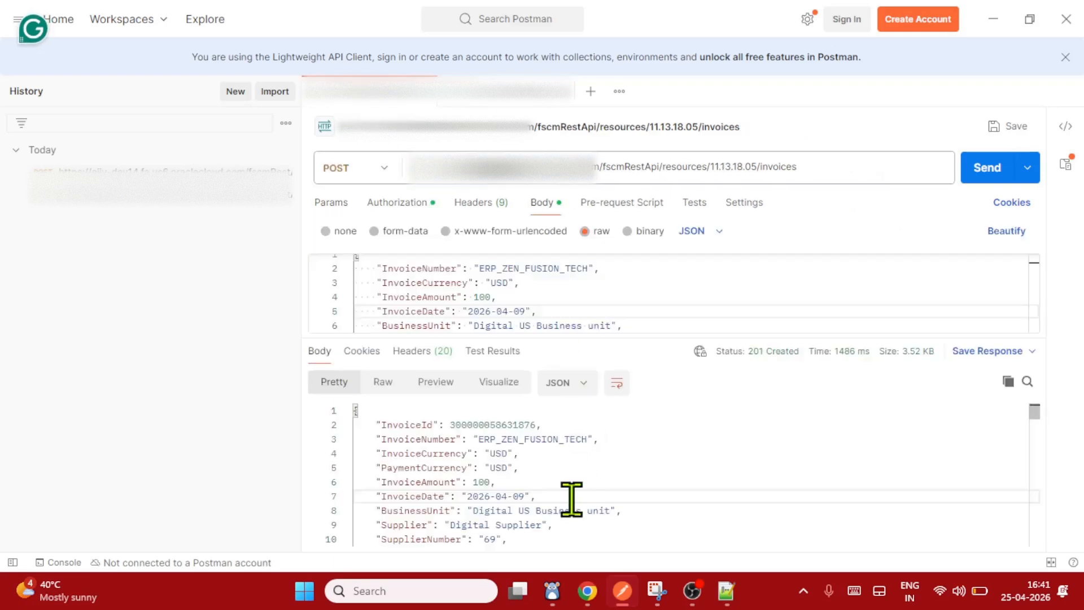
double_click(544, 437)
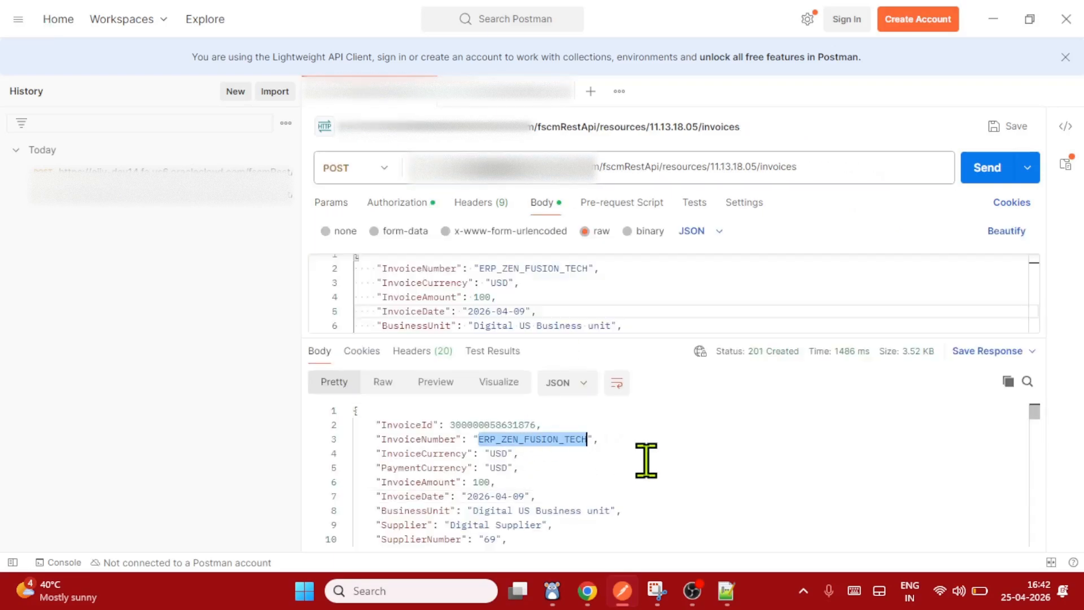
left_click(732, 602)
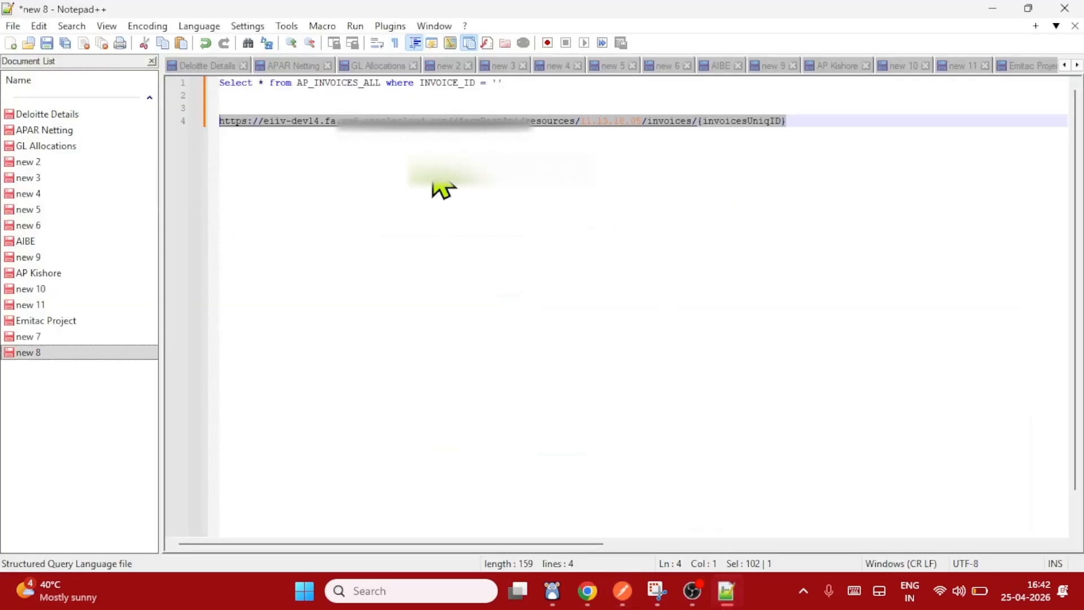
double_click(355, 84)
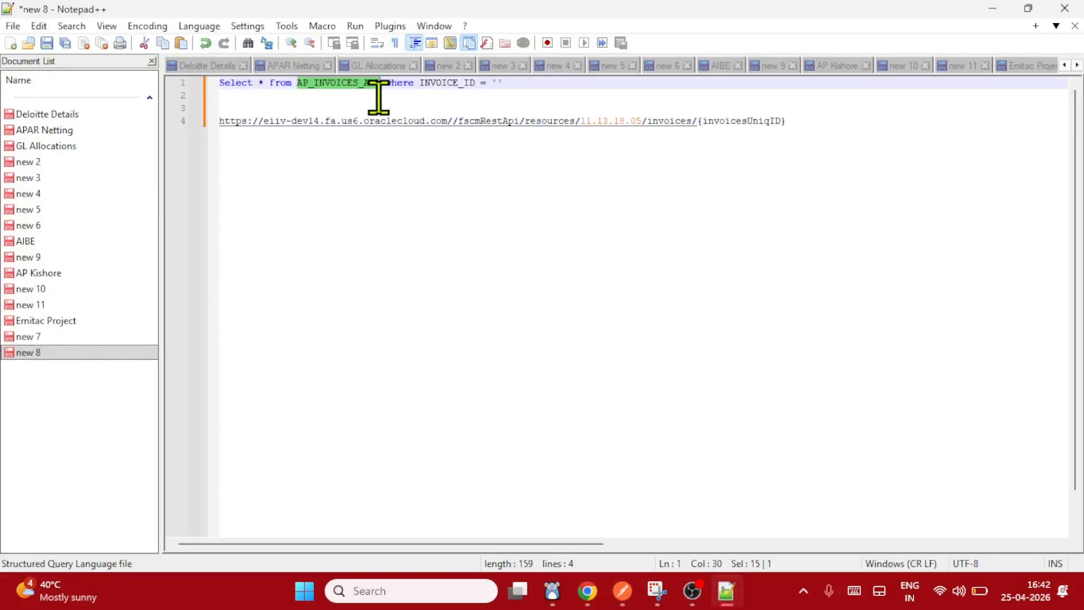
left_click(527, 83)
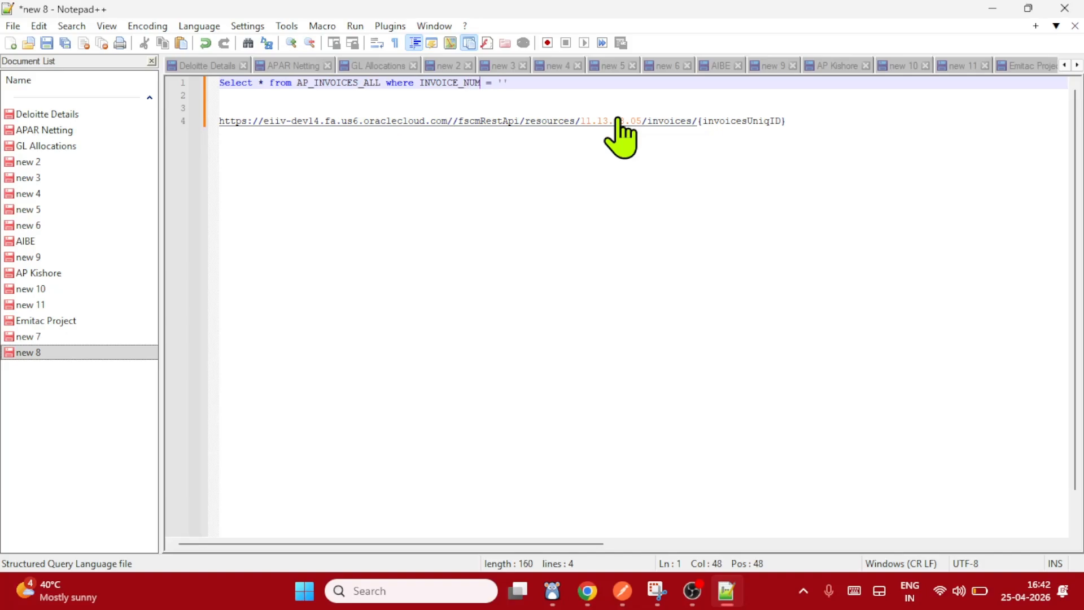
left_click(508, 88)
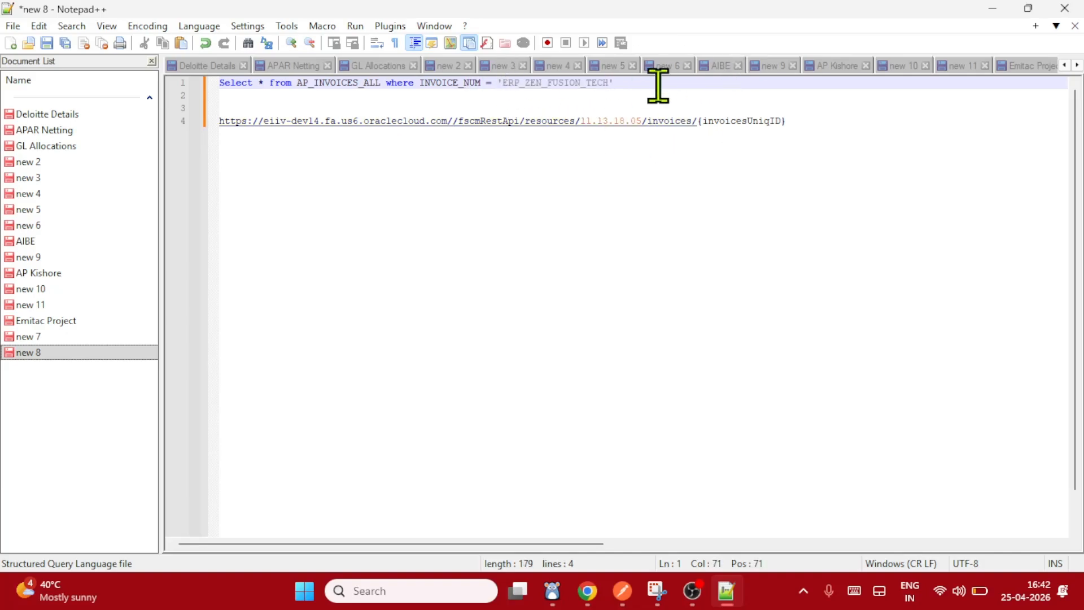
- Copy the invoice-number query from Notepad++, switch to Oracle Analytics Publisher, and replace the ASDF data set's SQL query with it
left_click_drag(657, 86, 131, 88)
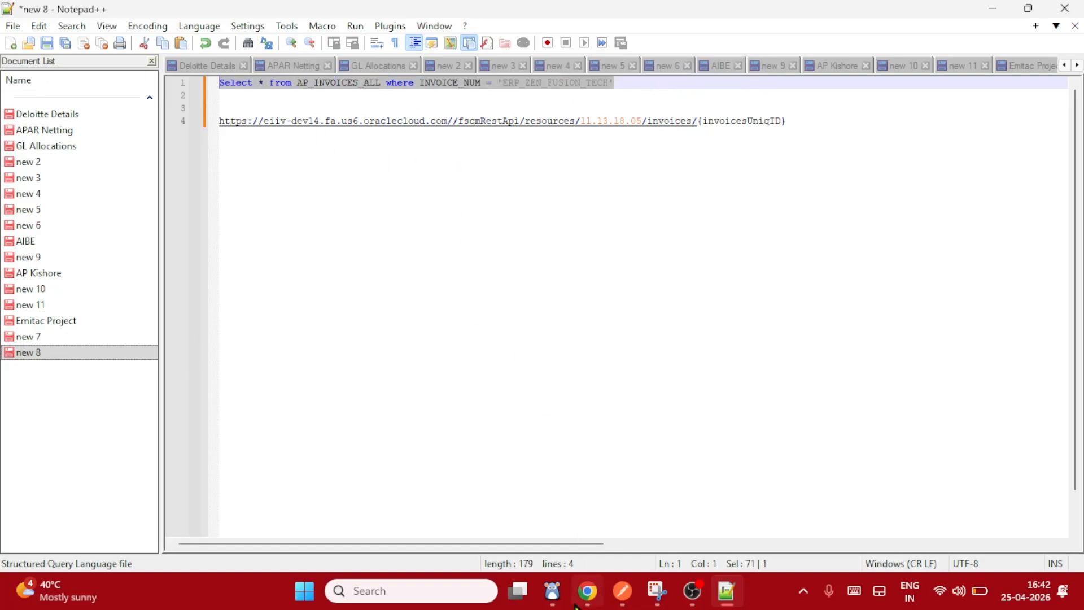
left_click(587, 590)
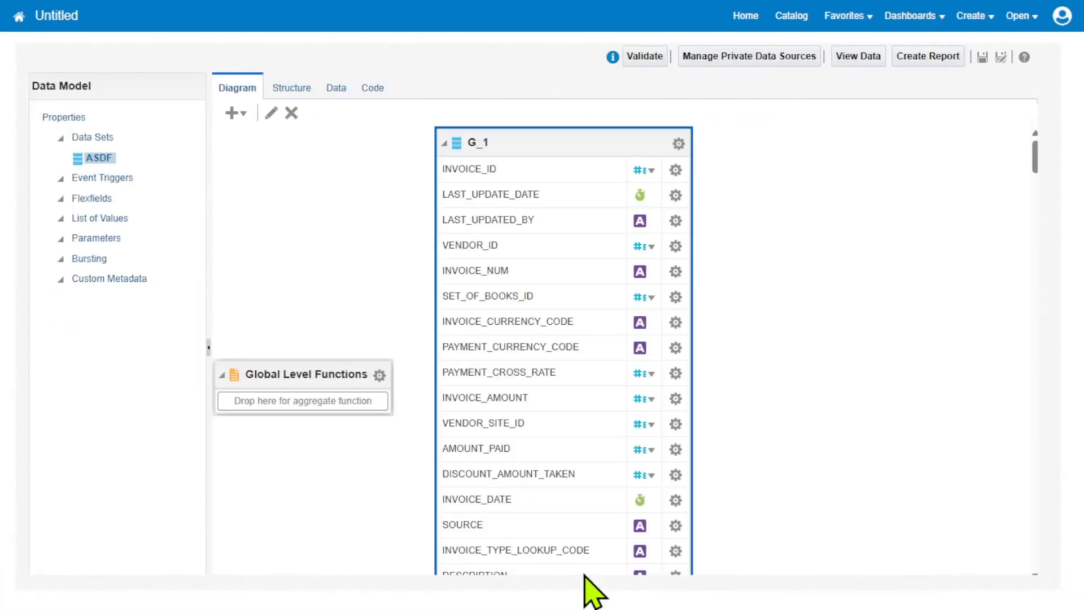
left_click(271, 113)
left_click(630, 316)
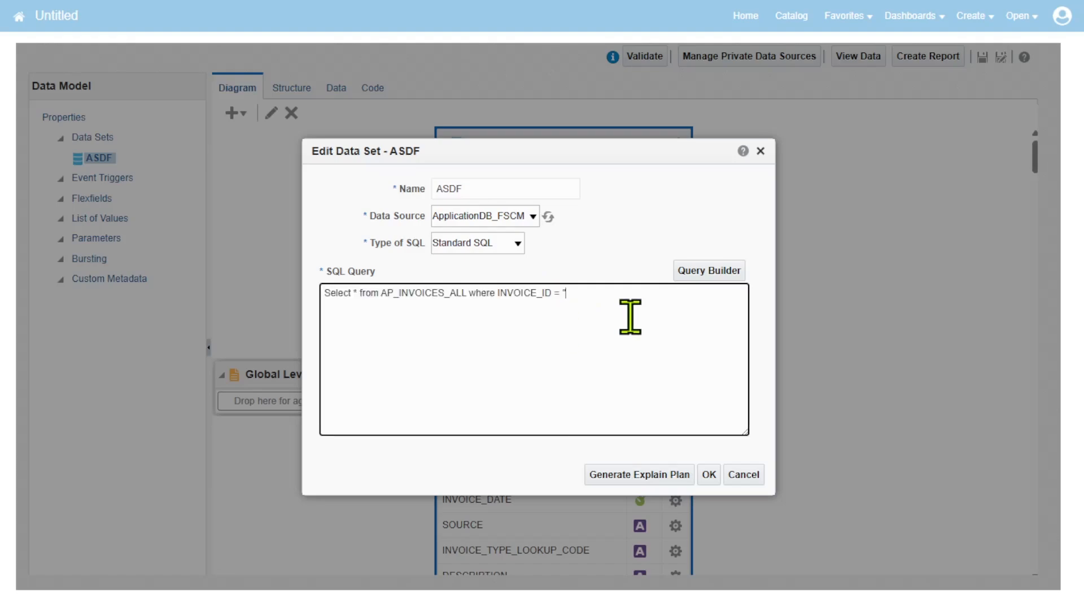
key("ctrl+a")
key("ctrl+v")
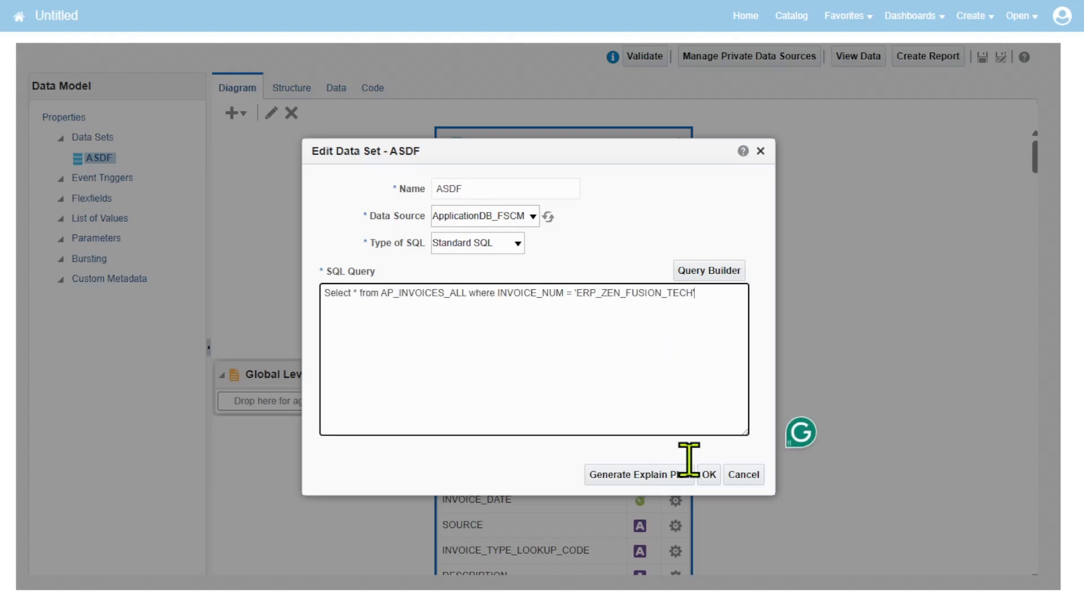
left_click(710, 476)
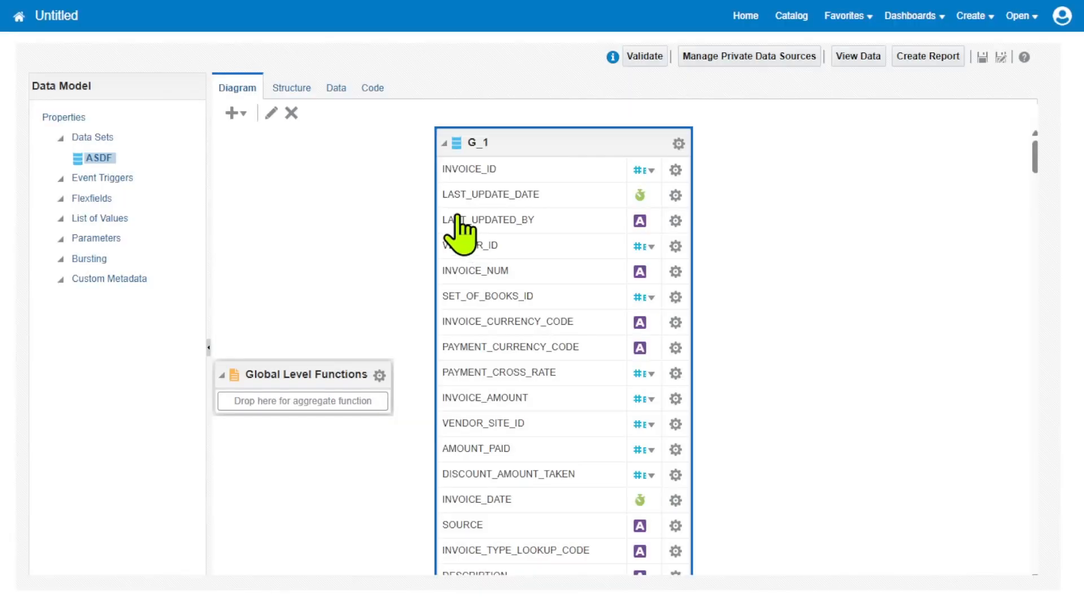
- View the ASDF data set's query results and copy the INVOICE_ID value of the ERP_ZEN_FUSION_TECH invoice
left_click(337, 89)
left_click(314, 141)
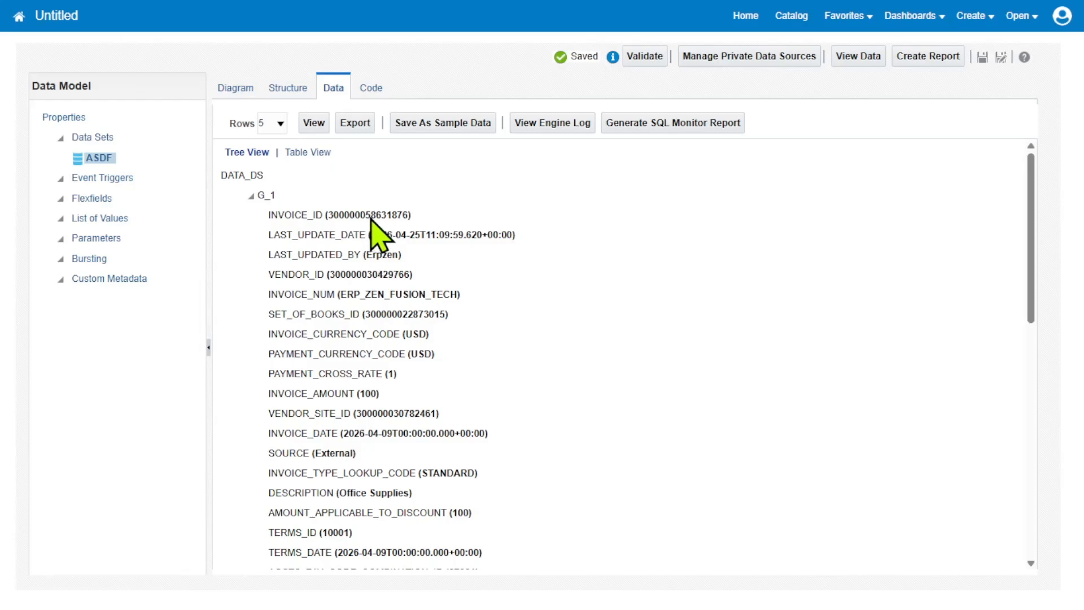
double_click(368, 215)
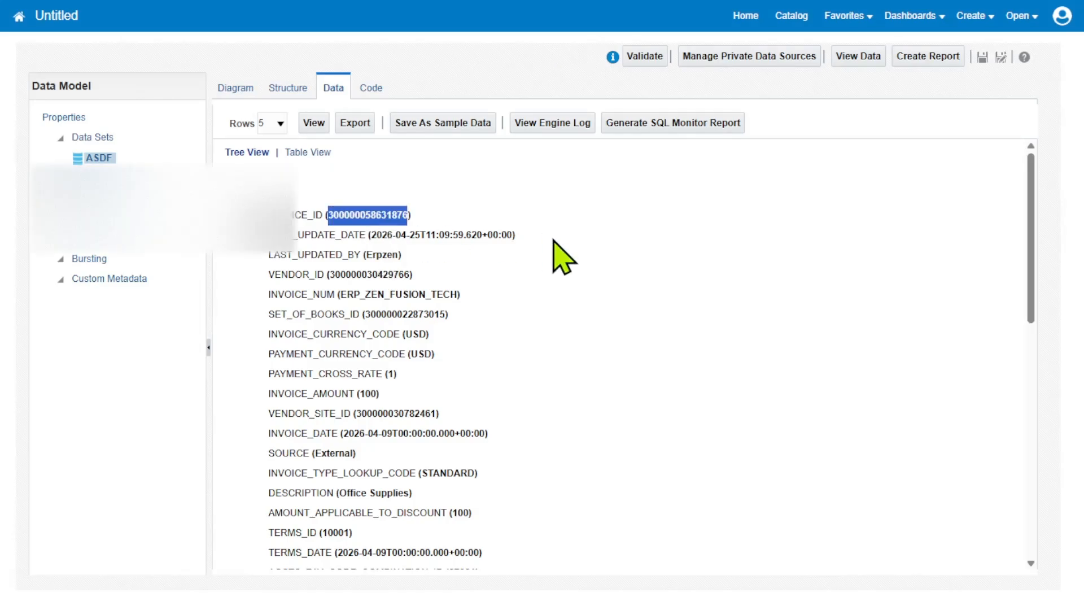
- Switch to Postman, complete the GET request's URL with the copied invoice ID after /invoices/, and send the request
key("alt+Tab")
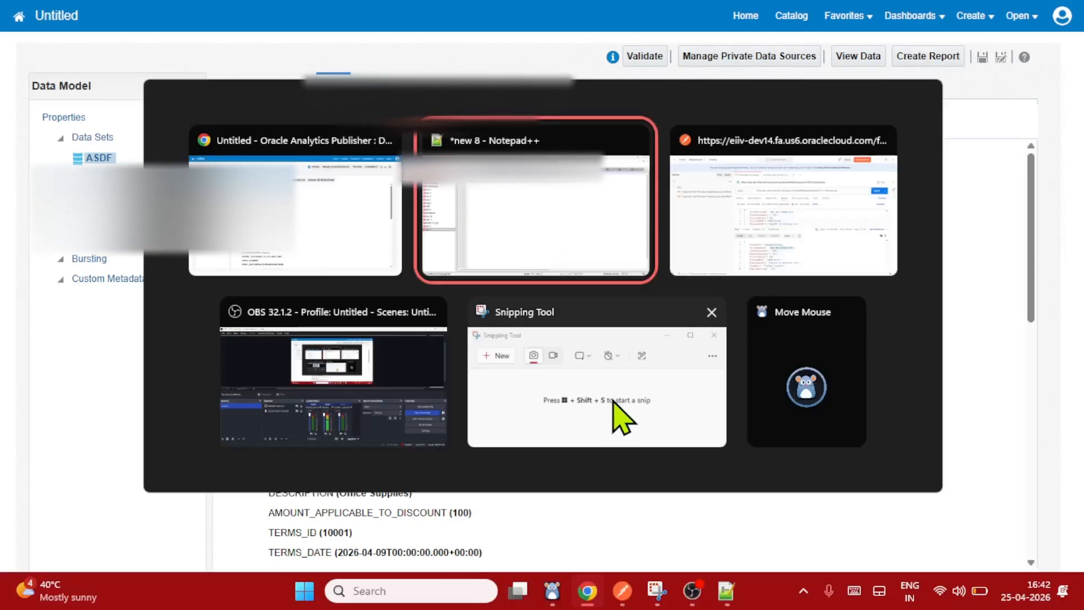
left_click(834, 234)
key("ctrl+Tab")
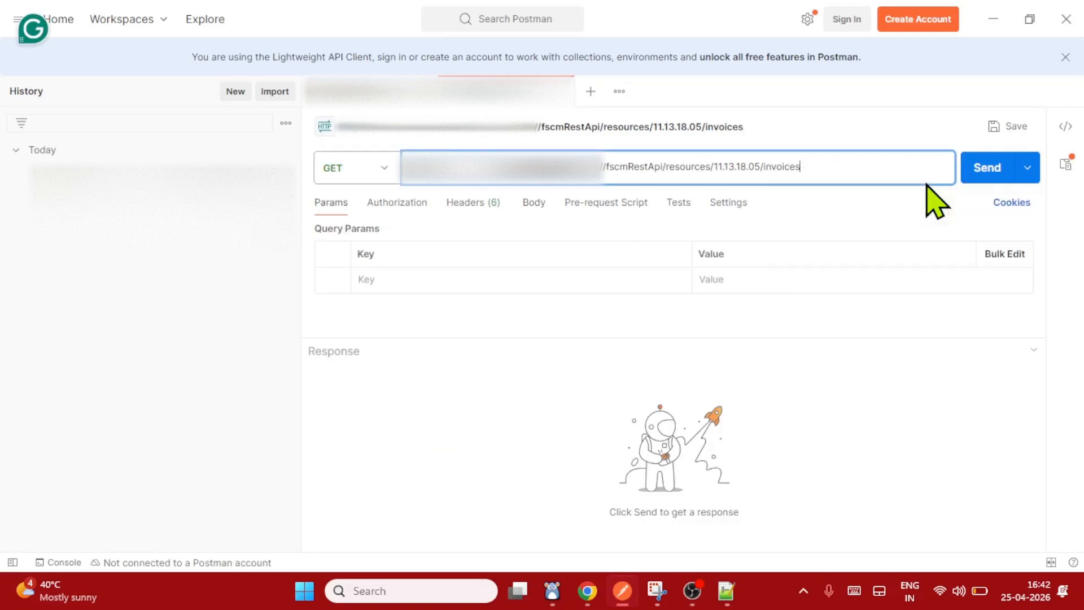
key("ctrl+v")
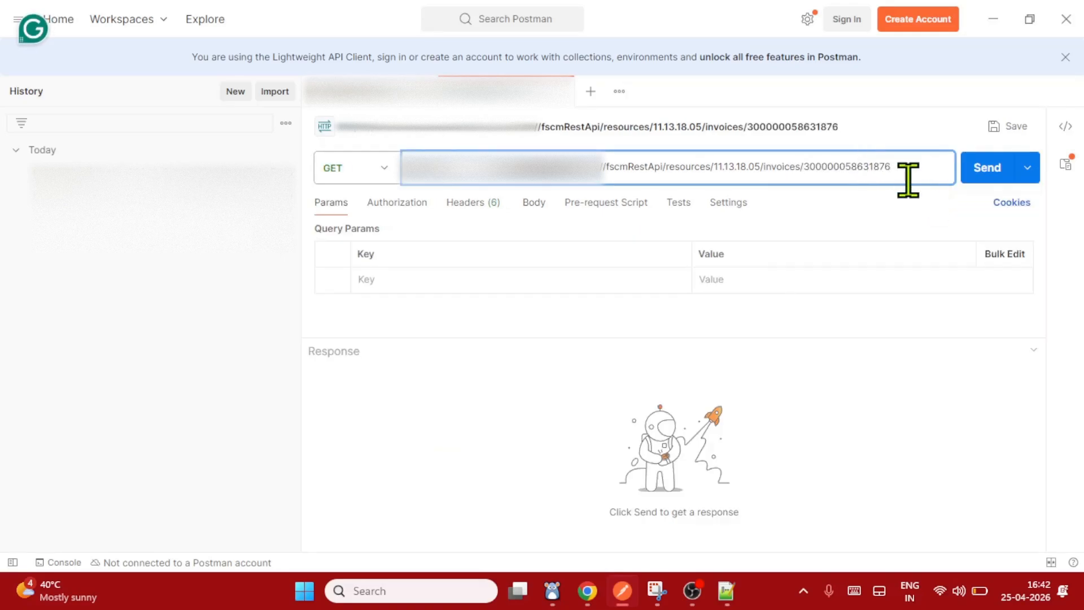
left_click(986, 169)
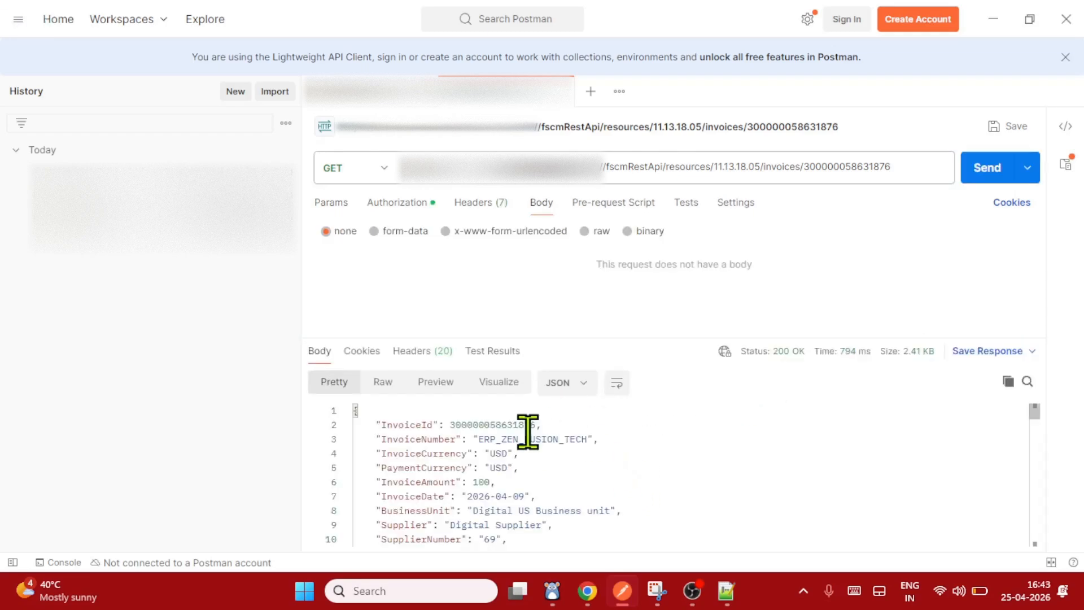
- Review the invoice fields in the GET response and compare them with the query result in Oracle Analytics Publisher's table view
scroll(706, 480, "down", 7)
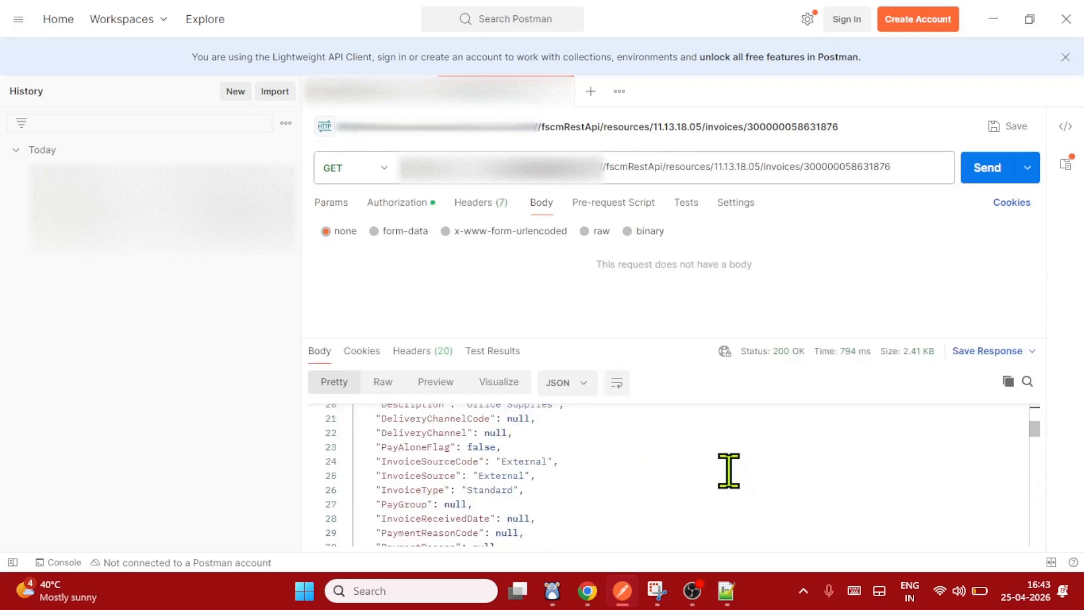
scroll(725, 468, "up", 7)
left_click(725, 477)
key("alt+Tab")
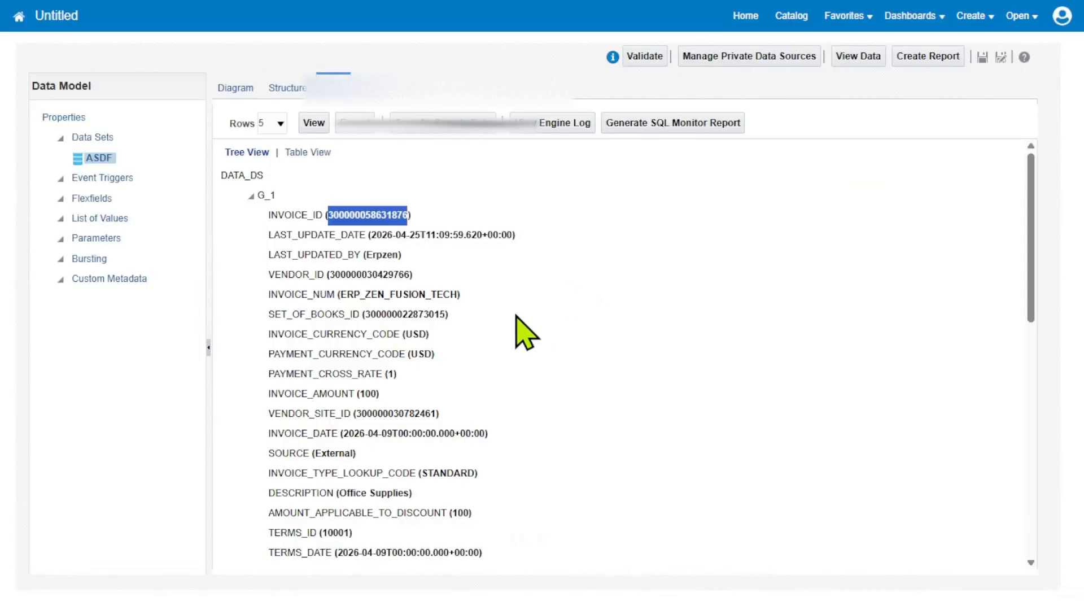
left_click(305, 151)
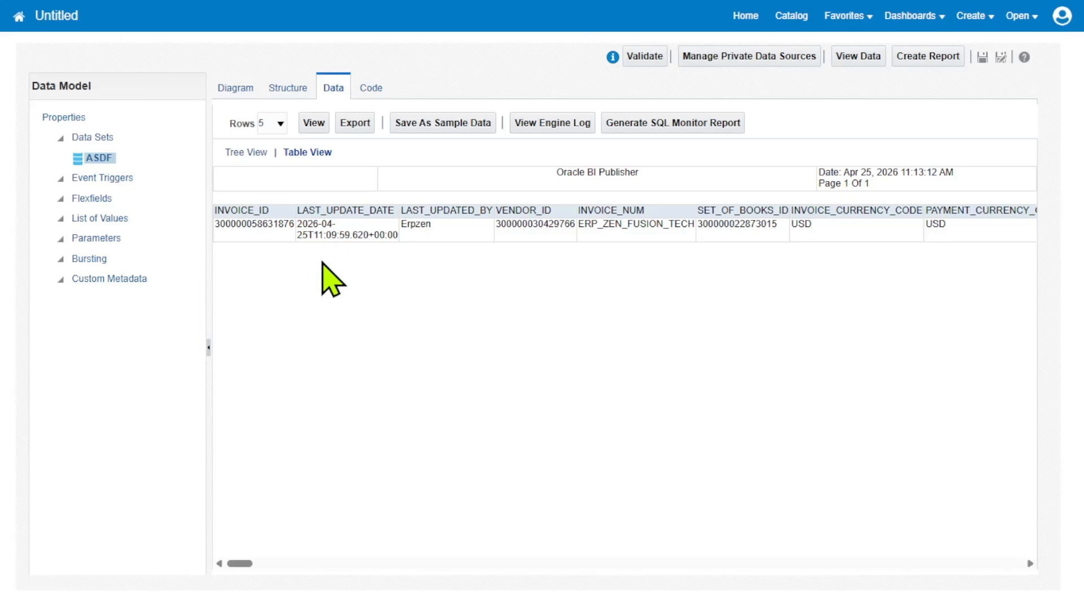
- Return to Postman's POST request, set Supplier to the invalid value "Digital Supplier0" in the JSON body, send it, and examine the response
key("alt+Tab")
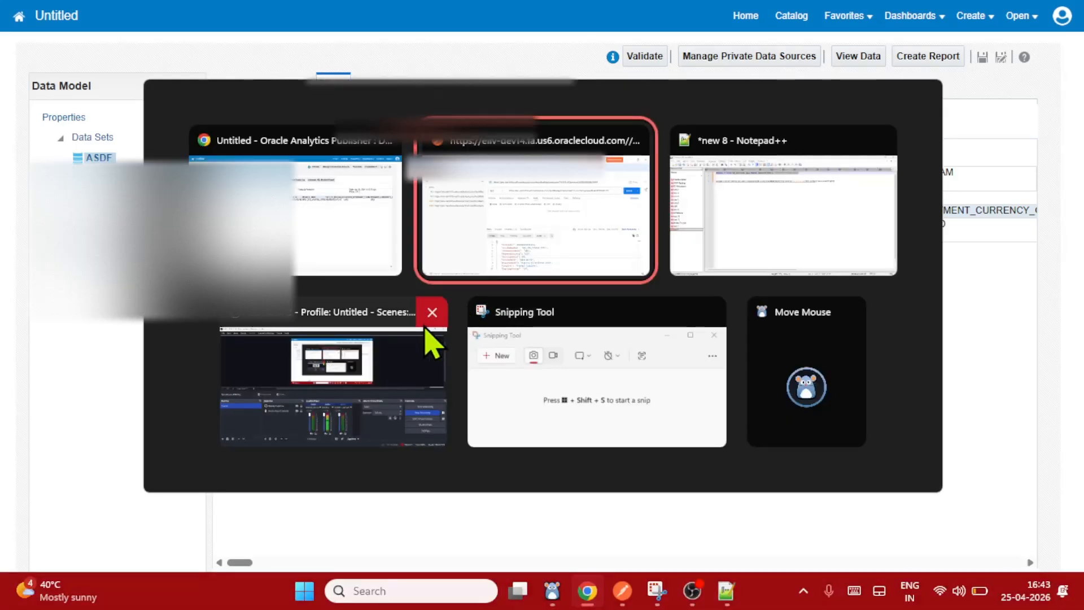
left_click(568, 254)
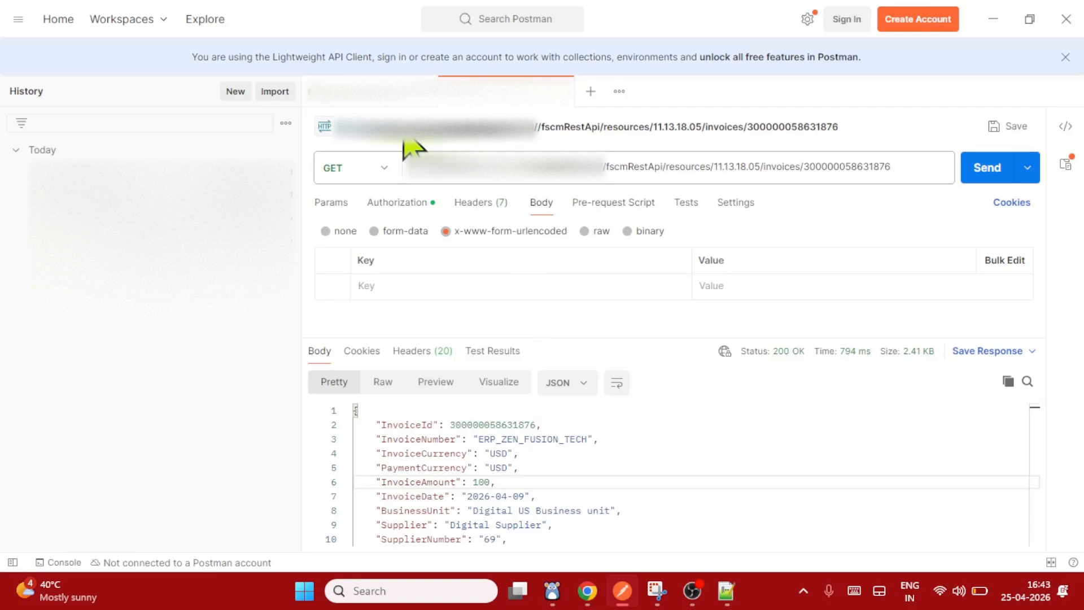
left_click(362, 92)
scroll(605, 299, "down", 2)
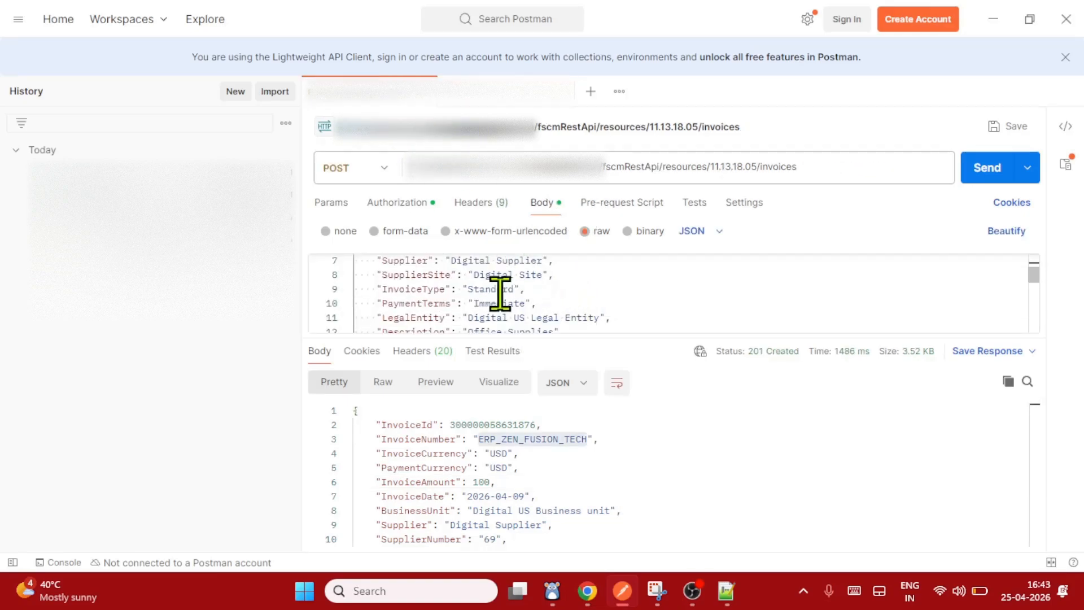
left_click(553, 261)
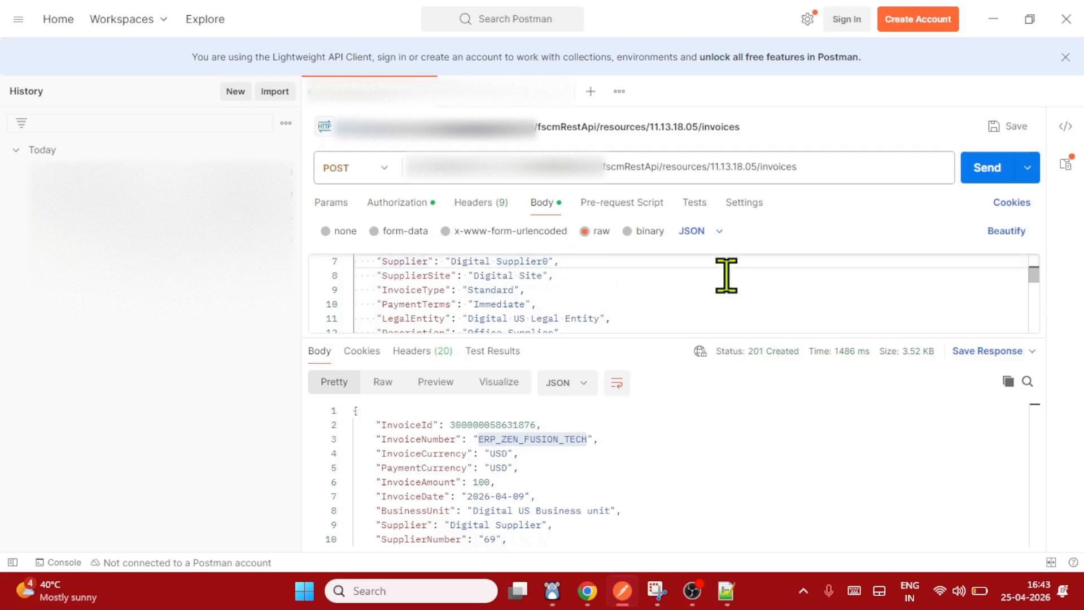
left_click(985, 168)
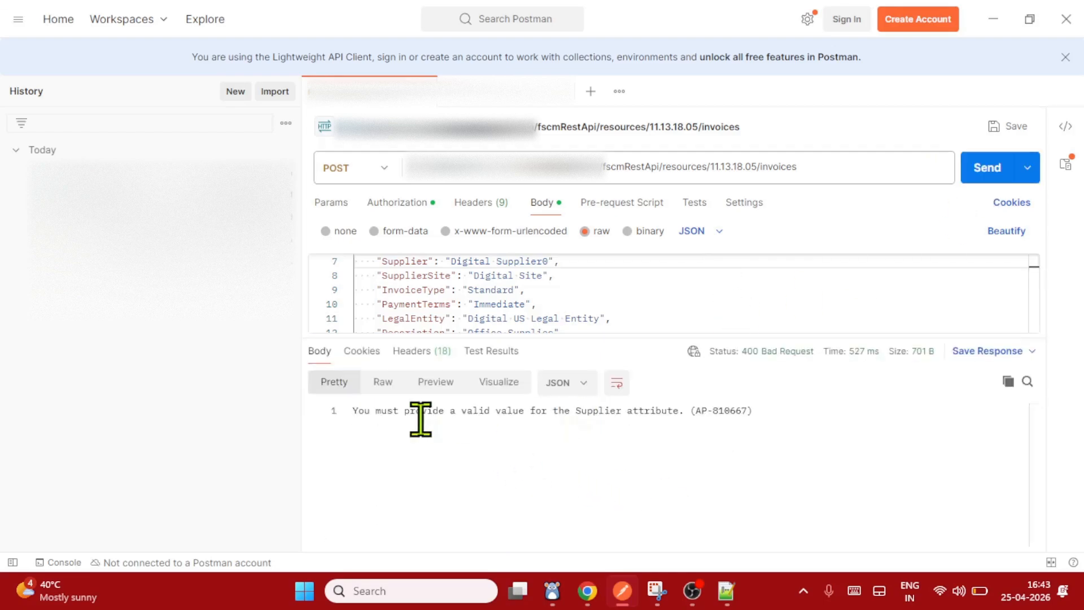
left_click_drag(356, 416, 718, 412)
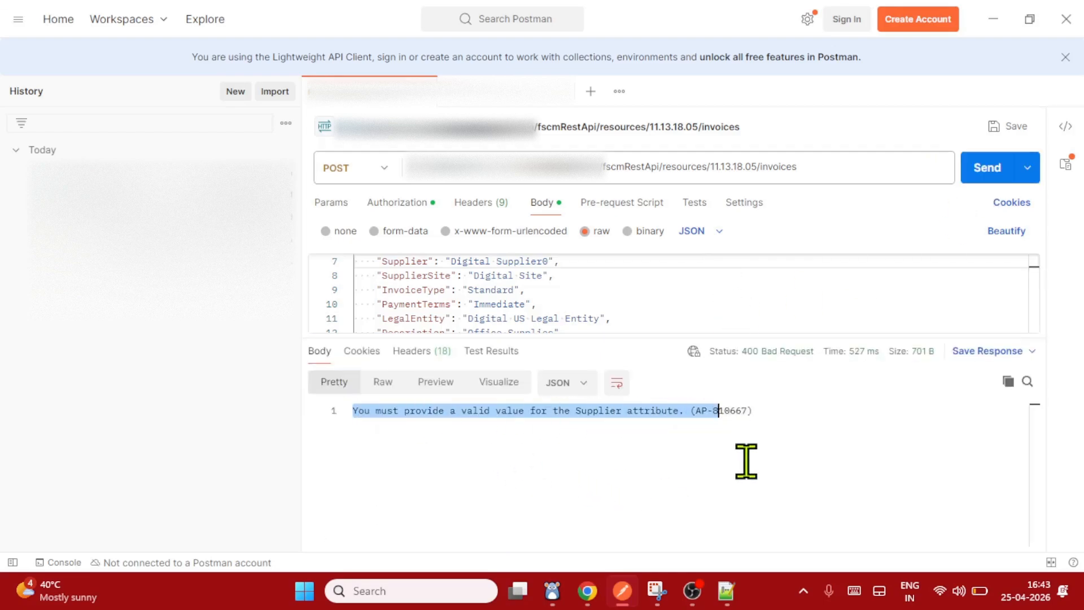
- Restore Supplier to "Digital Supplier", set SupplierSite to the invalid value "Digital Site1", resend the POST request, and examine the response
left_click(553, 263)
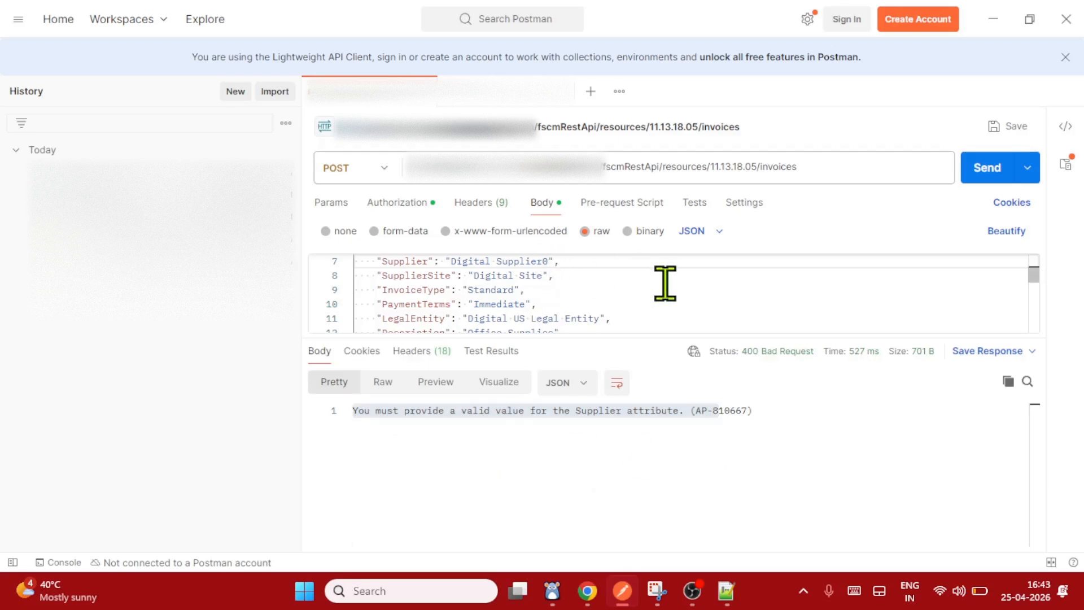
left_click(543, 276)
type("1")
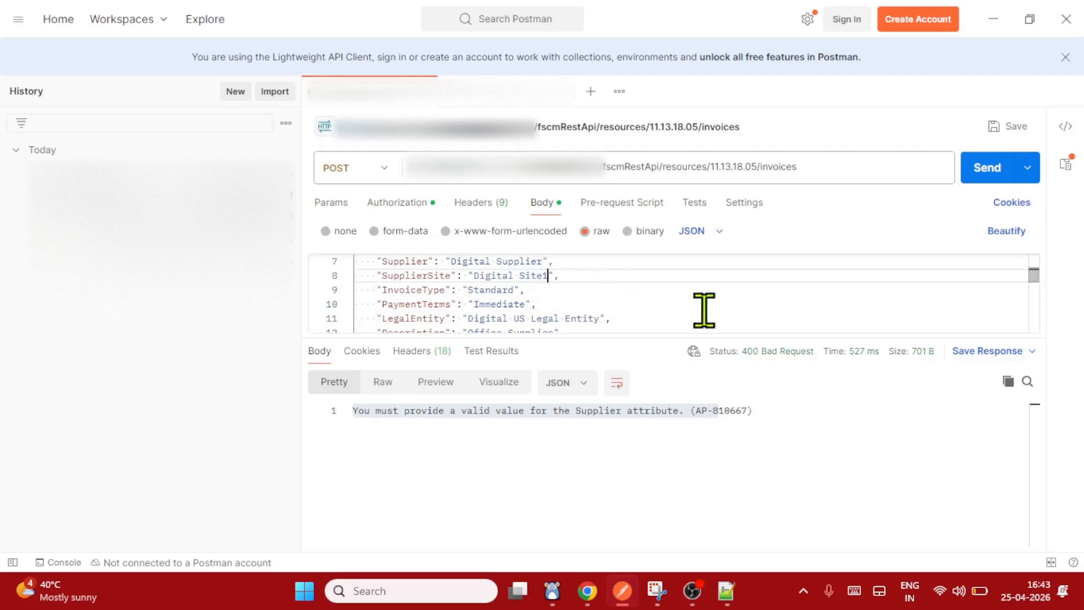
left_click(985, 168)
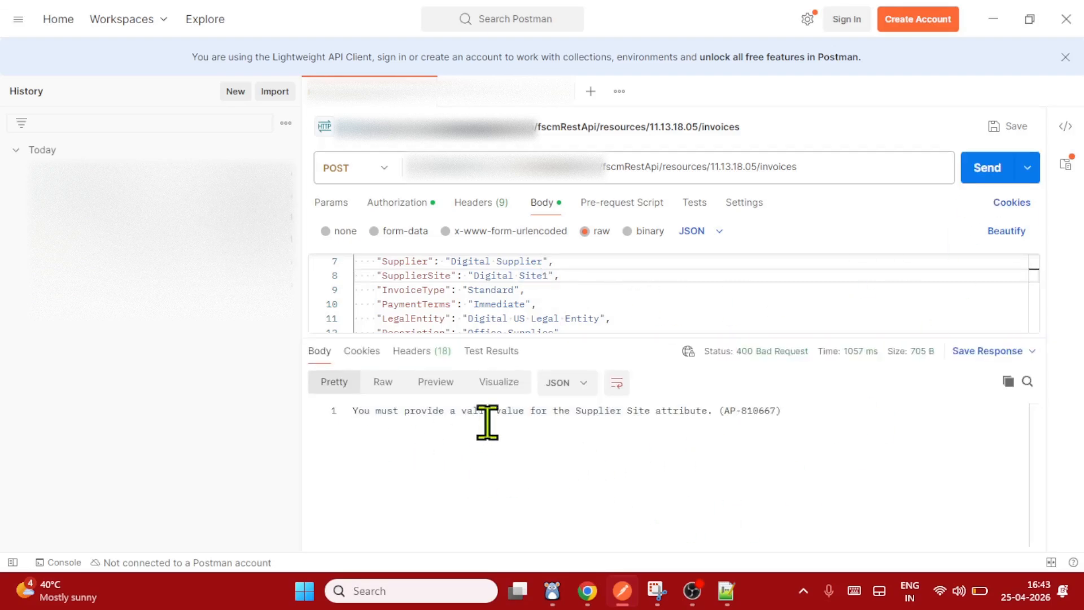
left_click_drag(371, 410, 782, 418)
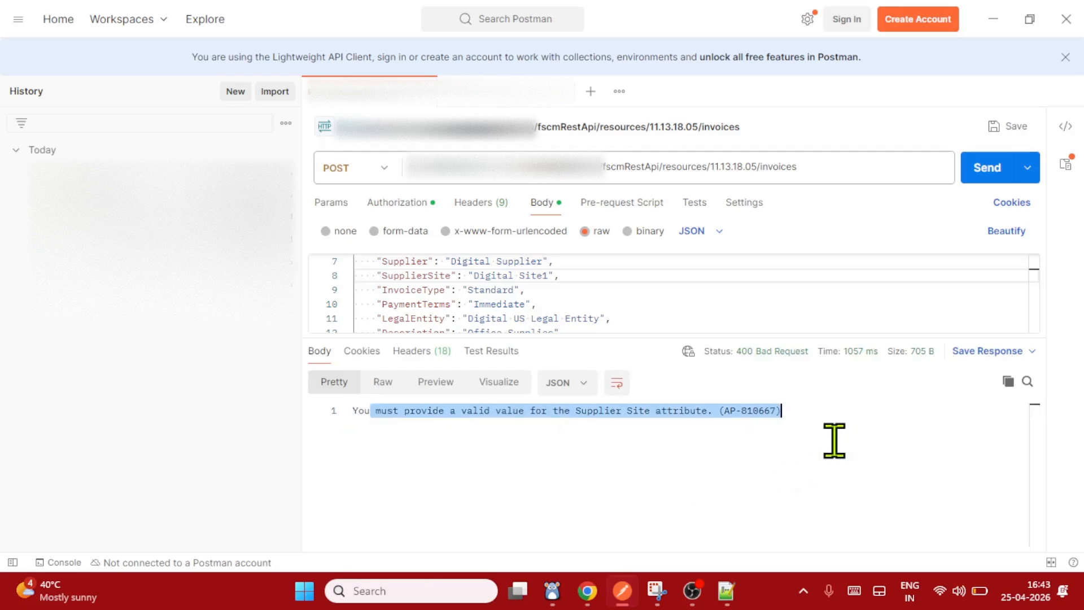
mouse_move(760, 362)
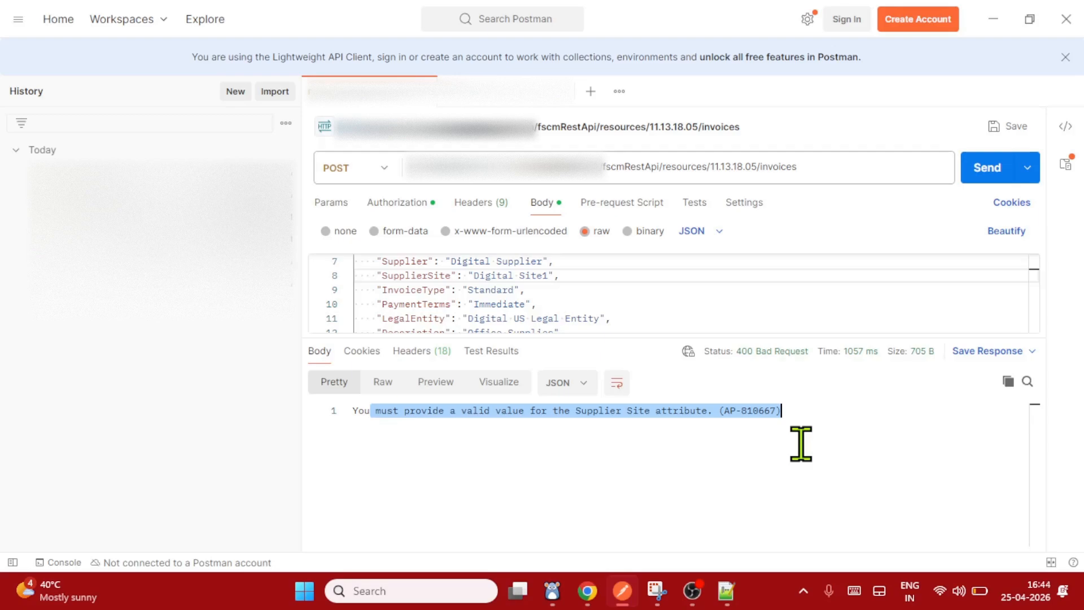
left_click(634, 305)
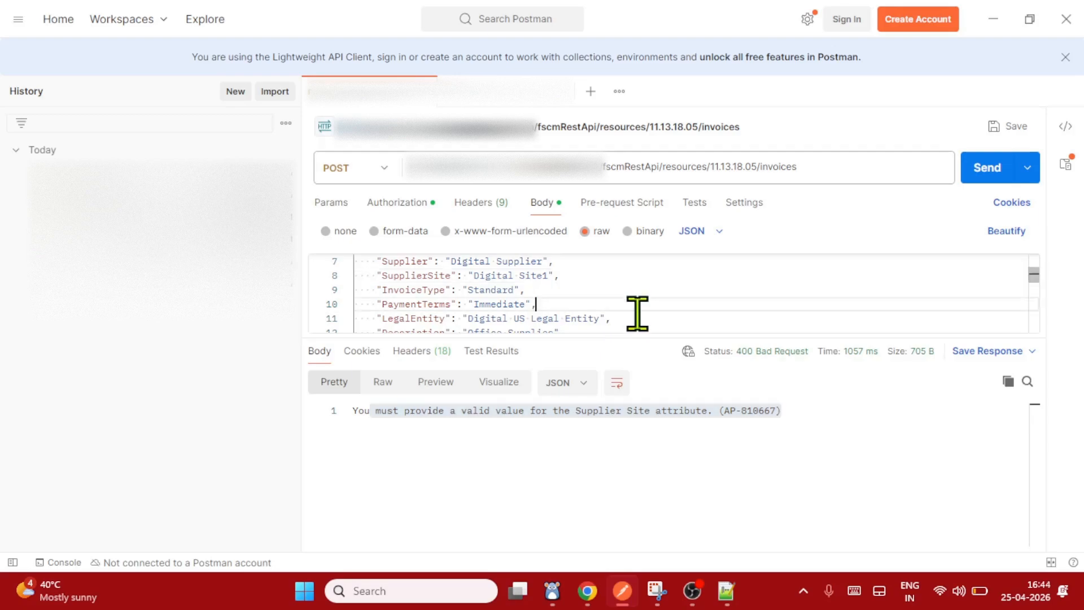
left_click(655, 281)
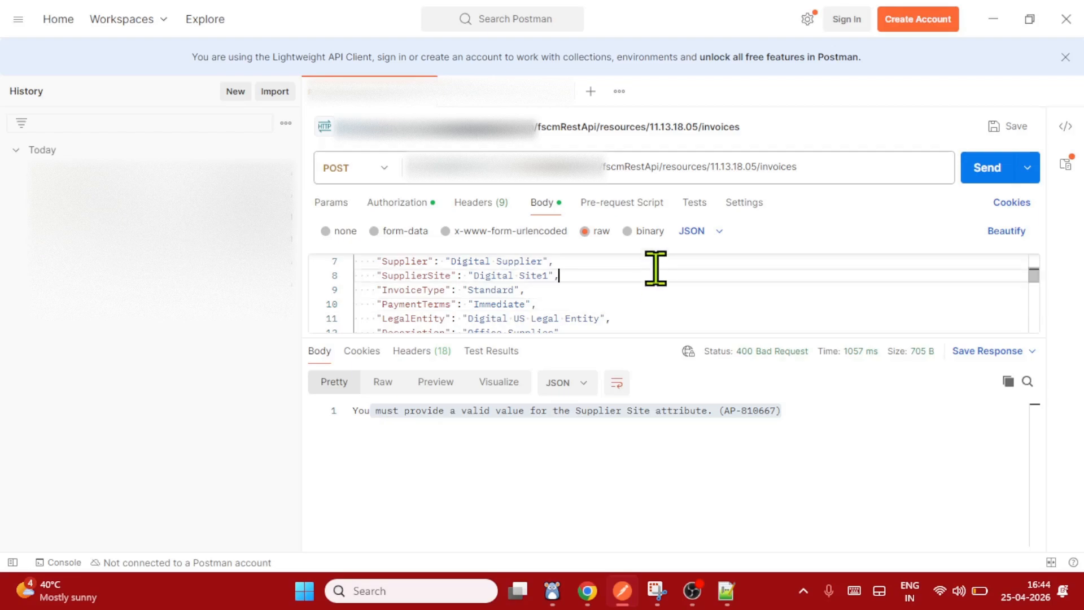